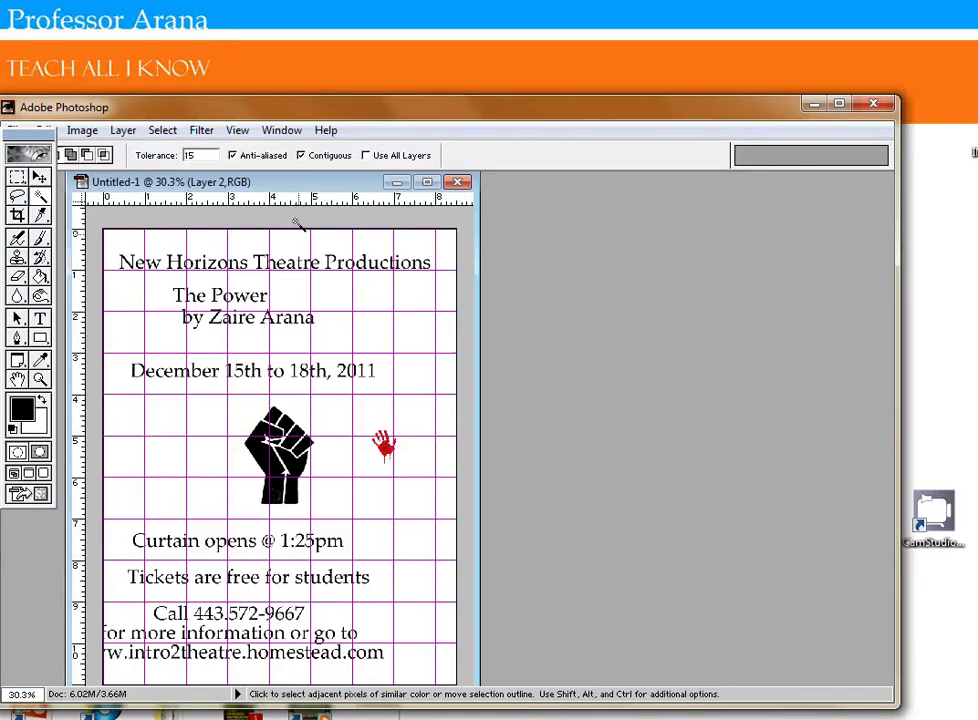
- Widen the document window and zoom out to about 27.5% so the whole poster page fits
{"action": "key", "text": "v"}
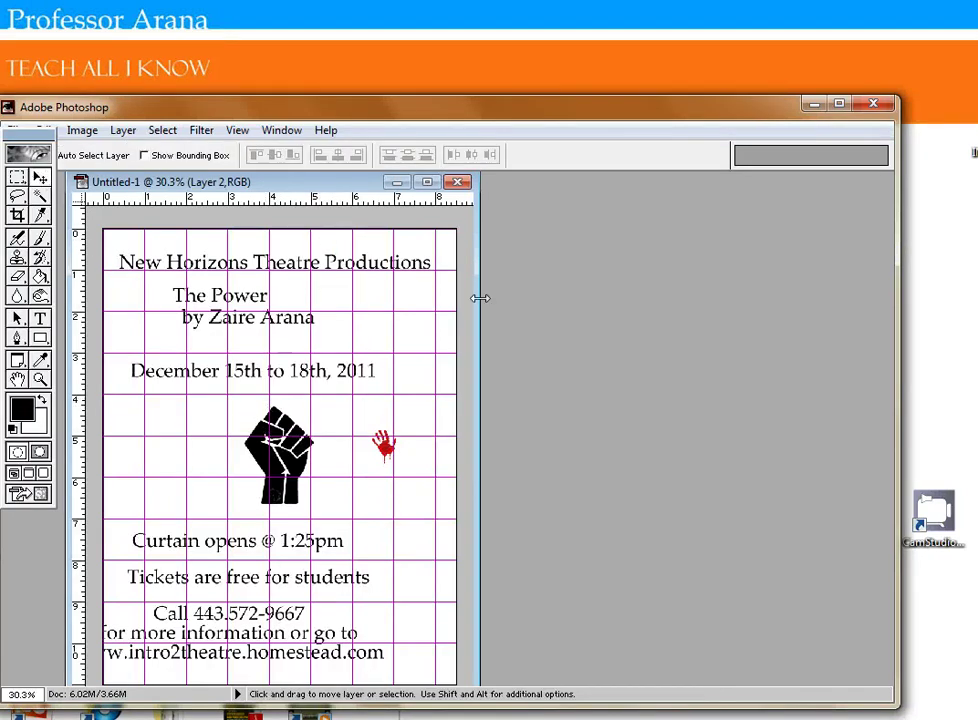
{"action": "left_click_drag", "start_coordinate": [476, 303], "coordinate": [787, 319]}
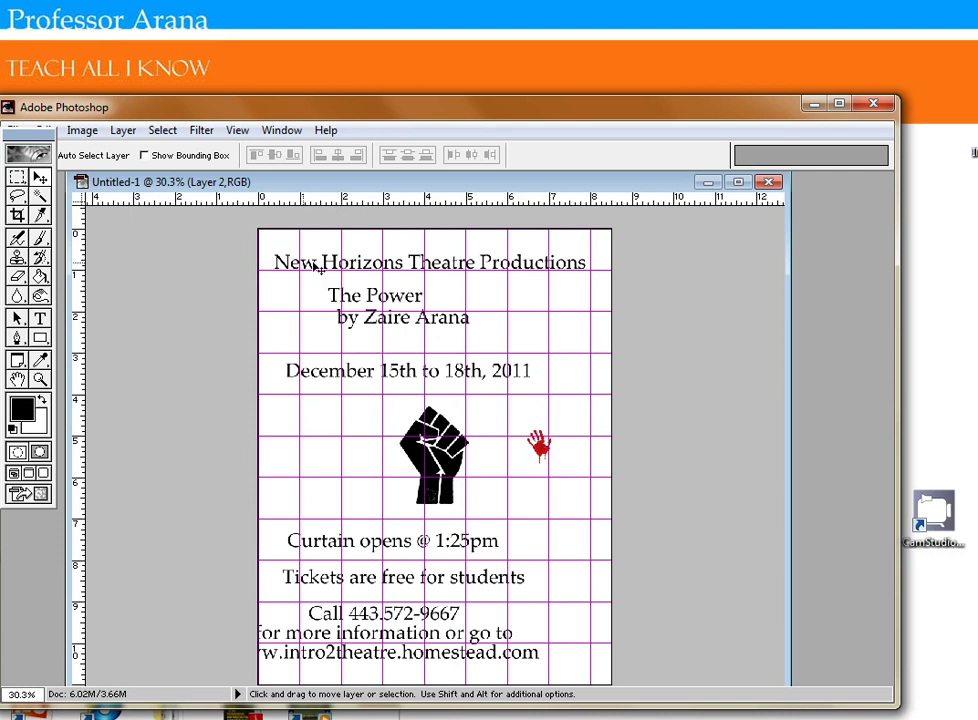
{"action": "scroll", "coordinate": [327, 332], "scroll_direction": "up", "scroll_amount": 3}
{"action": "scroll", "coordinate": [322, 328], "scroll_direction": "down", "scroll_amount": 4}
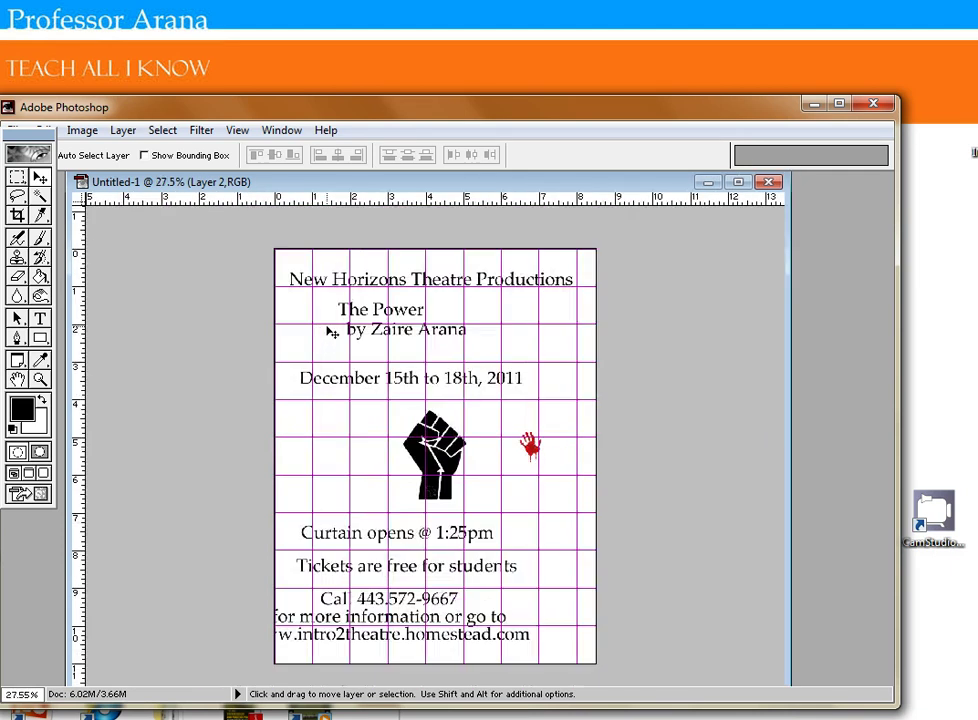
{"action": "left_click_drag", "start_coordinate": [196, 107], "coordinate": [220, 99]}
{"action": "left_click", "coordinate": [44, 125]}
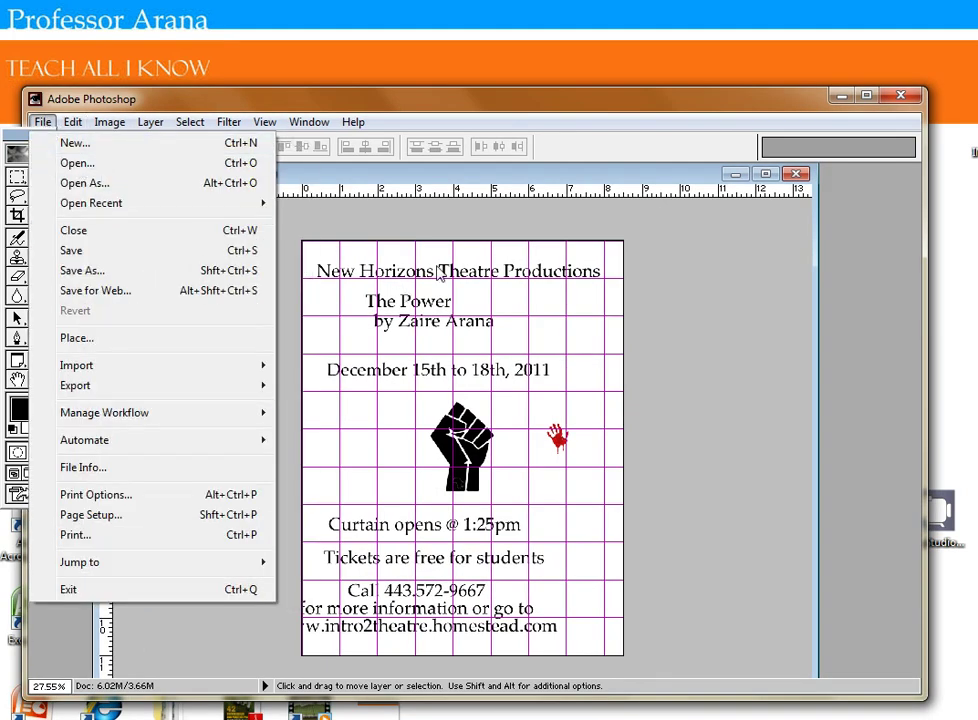
{"action": "left_click", "coordinate": [643, 400]}
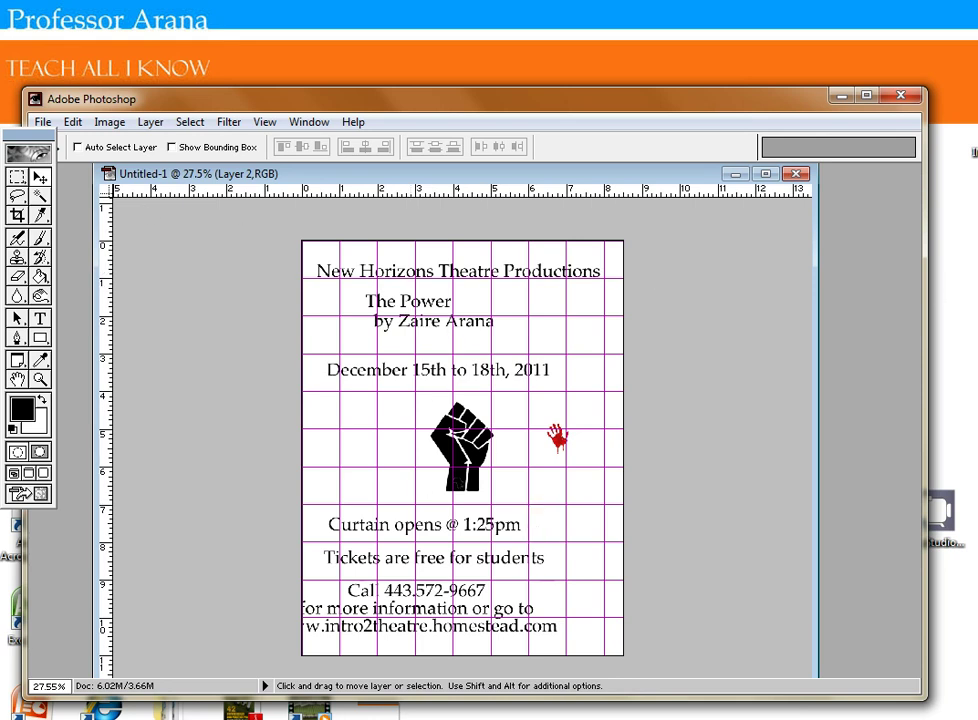
- Shift the "Tickets are free for students" line to the right and move the date line below the fist, just above the curtain time
{"action": "left_click", "coordinate": [434, 557], "text": "ctrl"}
{"action": "left_click_drag", "start_coordinate": [479, 590], "coordinate": [526, 595]}
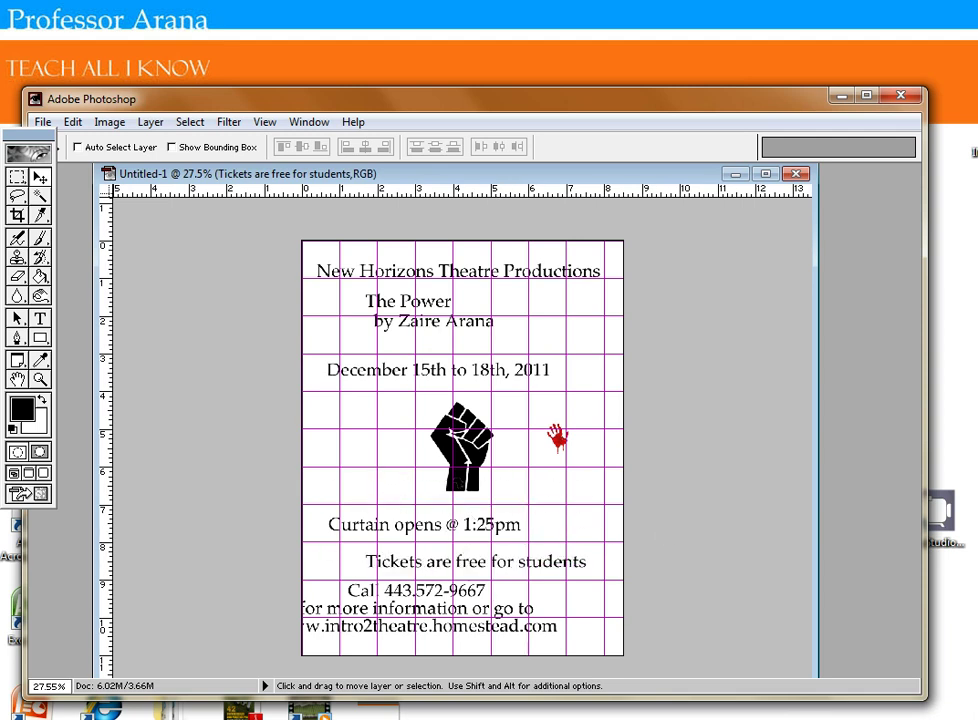
{"action": "left_click_drag", "start_coordinate": [414, 592], "coordinate": [447, 619]}
{"action": "left_click_drag", "start_coordinate": [501, 472], "coordinate": [502, 588]}
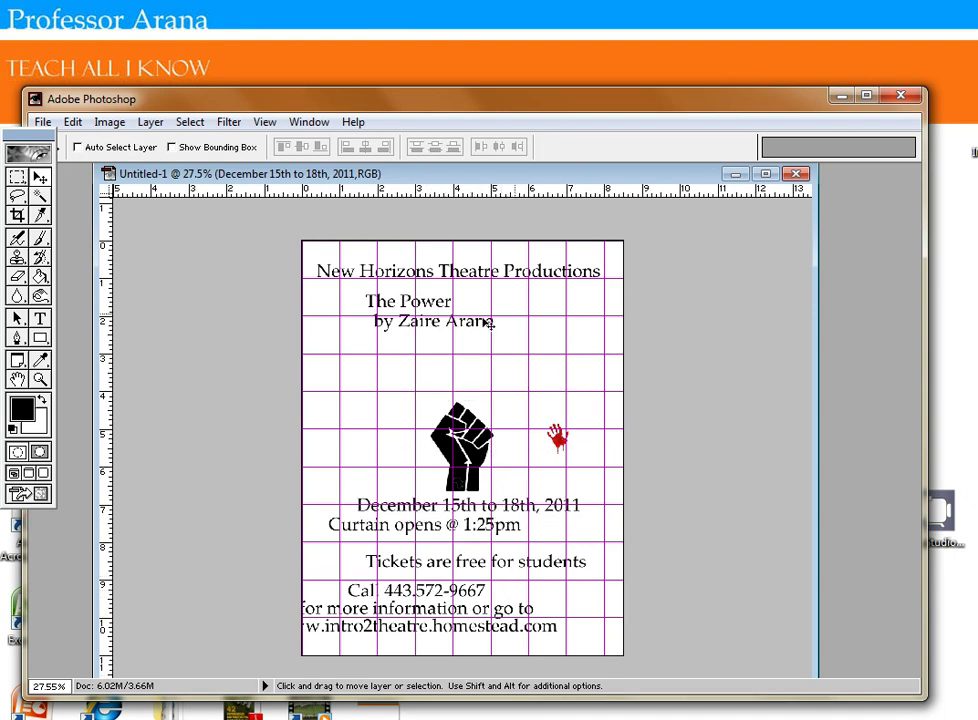
- Move the title "The Power" toward the page centre and set its font to Impact
{"action": "key", "text": "alt+["}
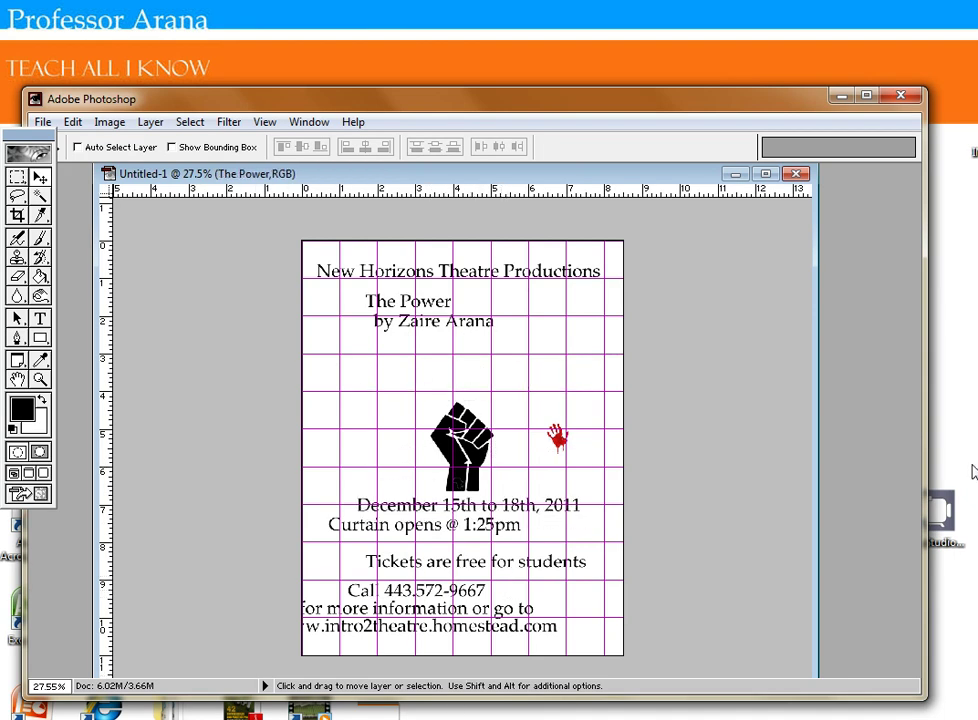
{"action": "left_click_drag", "start_coordinate": [420, 310], "coordinate": [473, 306]}
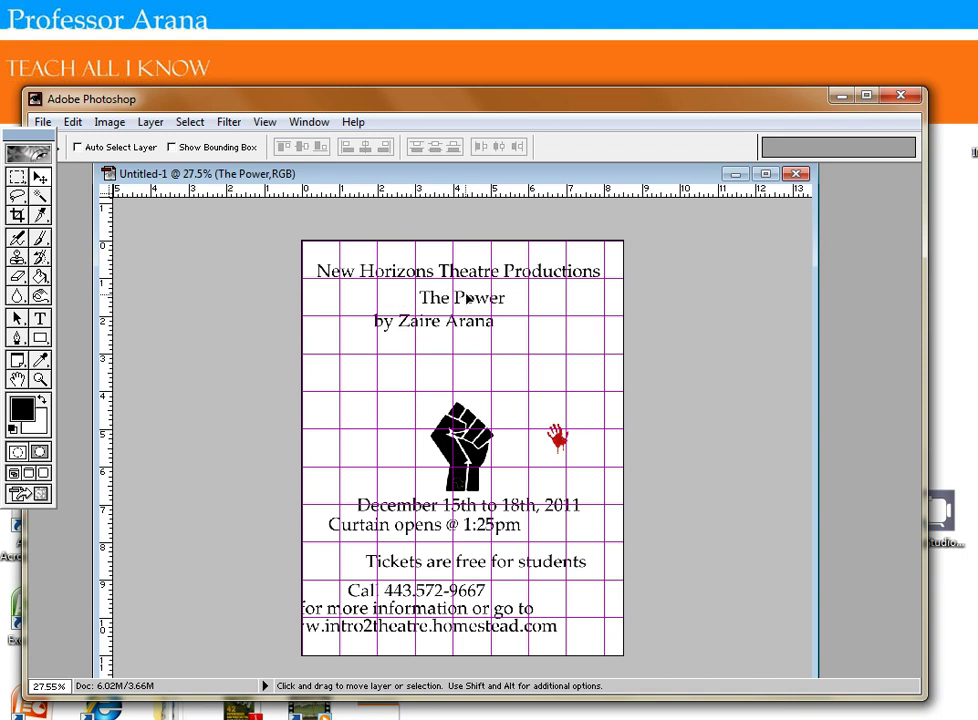
{"action": "key", "text": "t"}
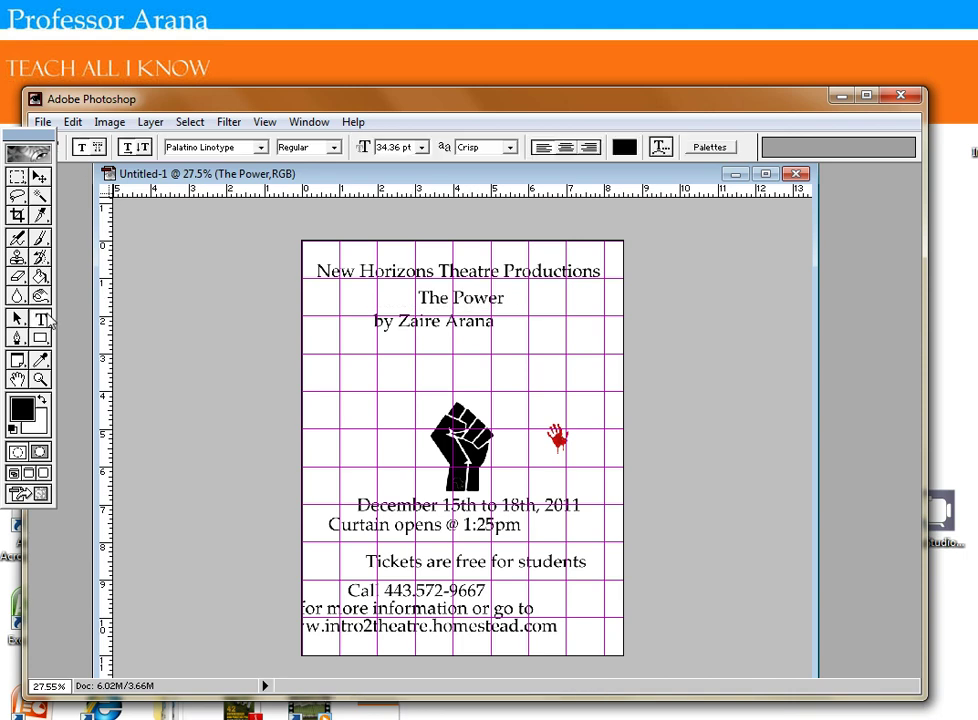
{"action": "left_click_drag", "start_coordinate": [506, 299], "coordinate": [417, 298]}
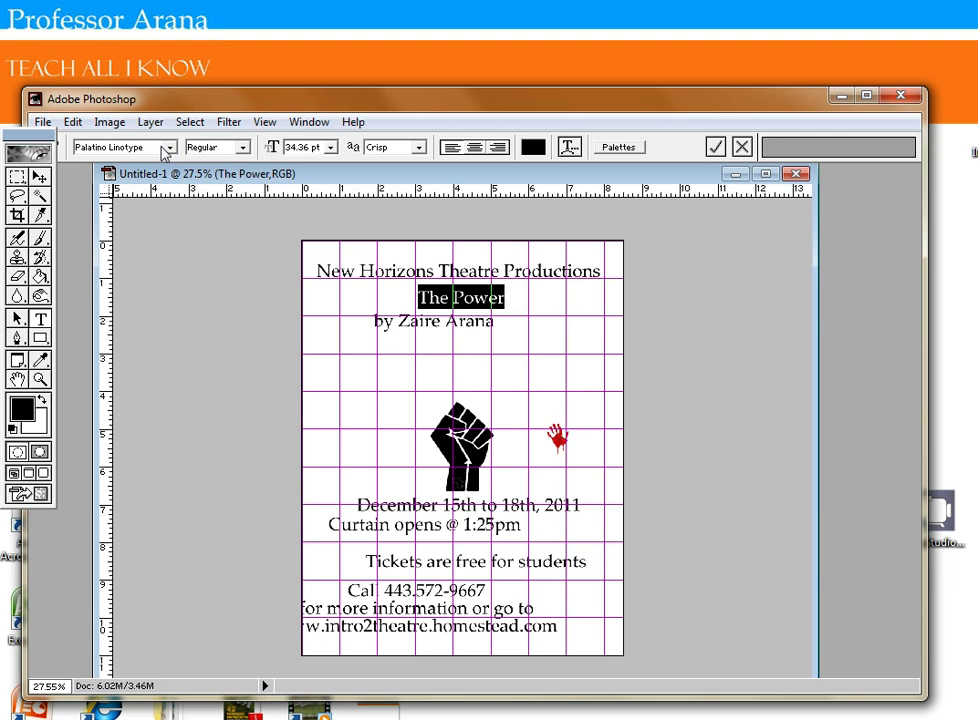
{"action": "left_click", "coordinate": [170, 148]}
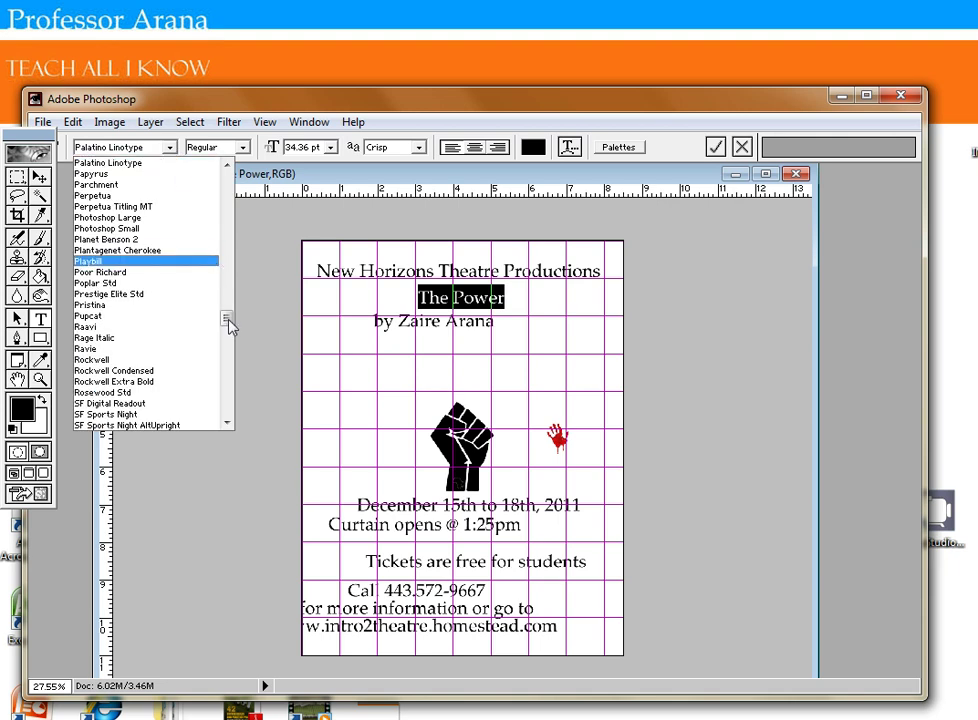
{"action": "left_click_drag", "start_coordinate": [227, 319], "coordinate": [238, 271]}
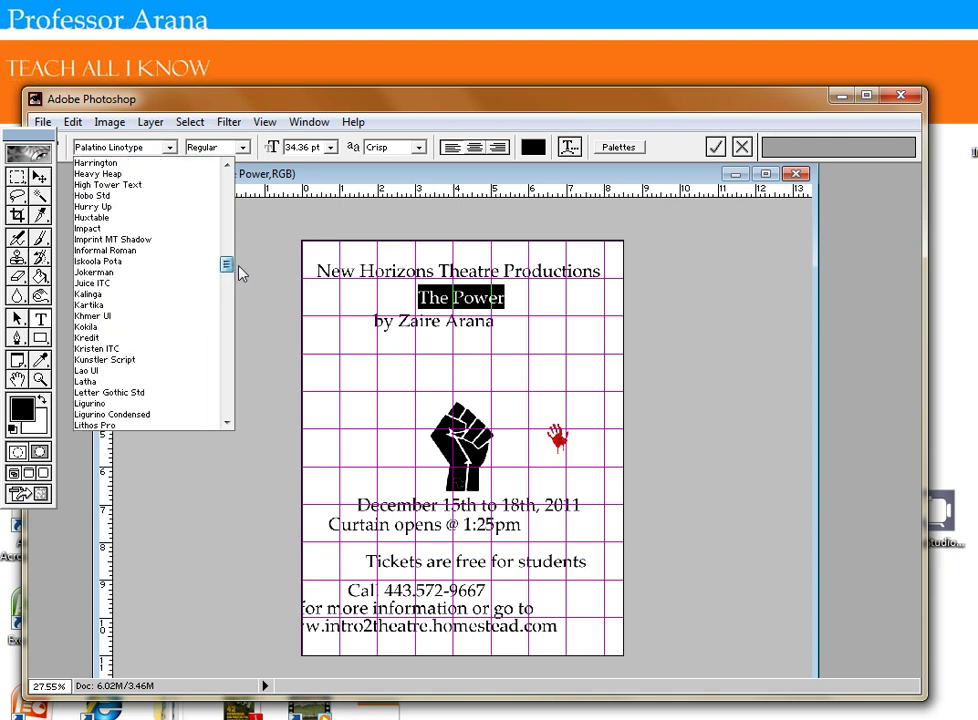
{"action": "left_click", "coordinate": [111, 236]}
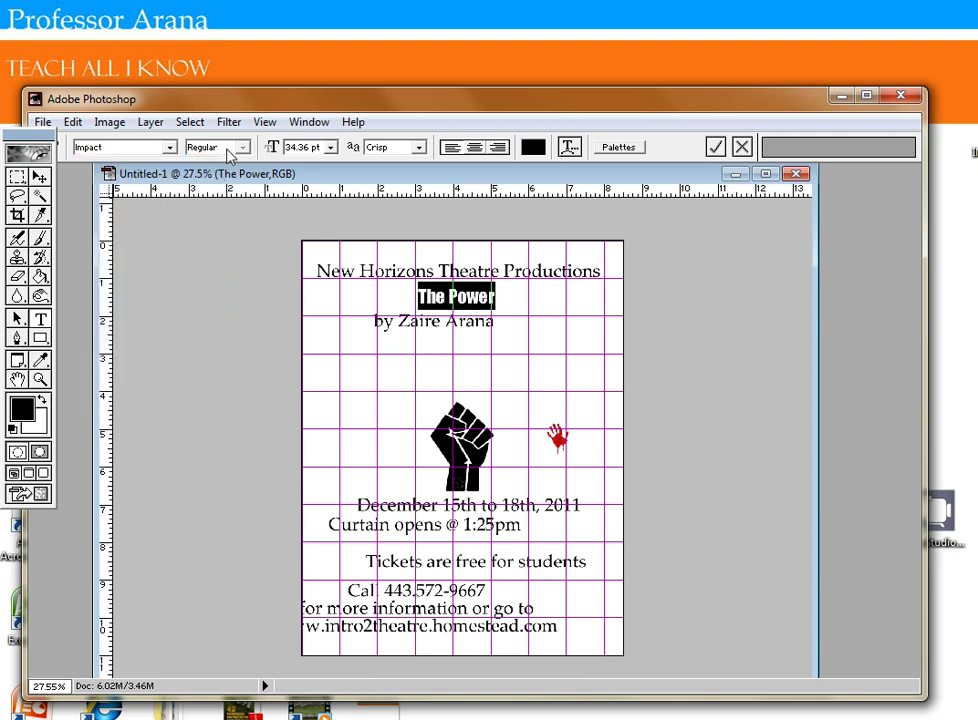
- Set the font size of the title "The Power" to 93.36 pt
{"action": "double_click", "coordinate": [291, 150]}
{"action": "key", "text": "Up"}
{"action": "key", "text": "Up"}
{"action": "key", "text": "Up"}
{"action": "key", "text": "Up"}
{"action": "key", "text": "Up"}
{"action": "key", "text": "Up"}
{"action": "key", "text": "Up"}
{"action": "key", "text": "Up"}
{"action": "key", "text": "Up"}
{"action": "key", "text": "Up"}
{"action": "key", "text": "Up"}
{"action": "key", "text": "Up"}
{"action": "key", "text": "Up"}
{"action": "key", "text": "Up"}
{"action": "key", "text": "Up"}
{"action": "key", "text": "Up"}
{"action": "key", "text": "Up"}
{"action": "key", "text": "Up"}
{"action": "key", "text": "Up"}
{"action": "key", "text": "Up"}
{"action": "key", "text": "shift+Up"}
{"action": "key", "text": "shift+Up"}
{"action": "key", "text": "shift+Up"}
{"action": "key", "text": "shift+Up"}
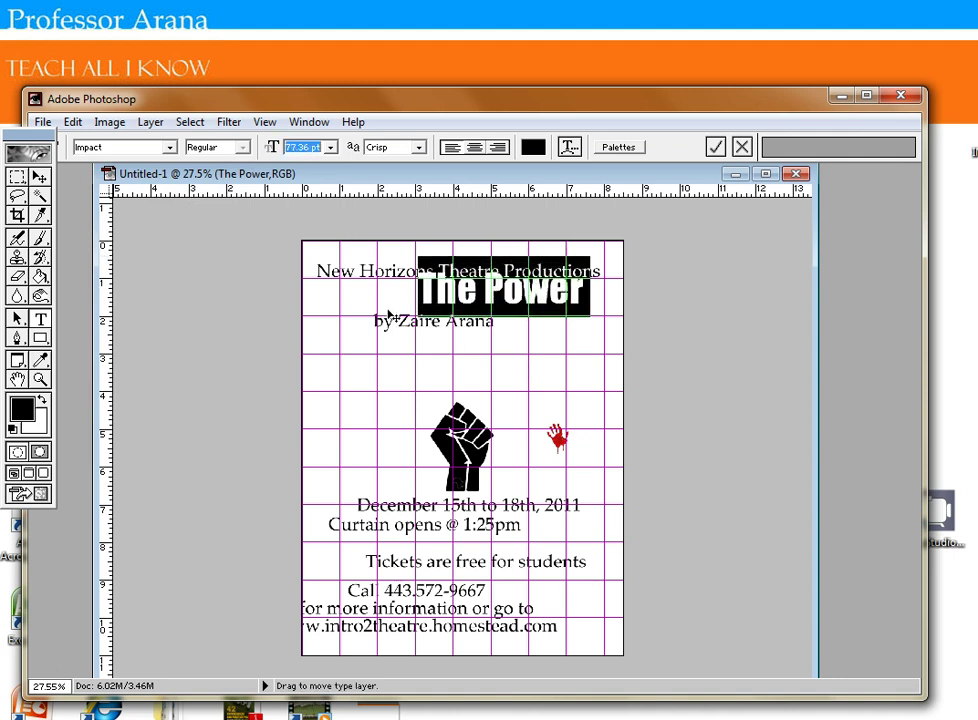
{"action": "key", "text": "Down"}
{"action": "key", "text": "Down"}
{"action": "key", "text": "Down"}
{"action": "key", "text": "Down"}
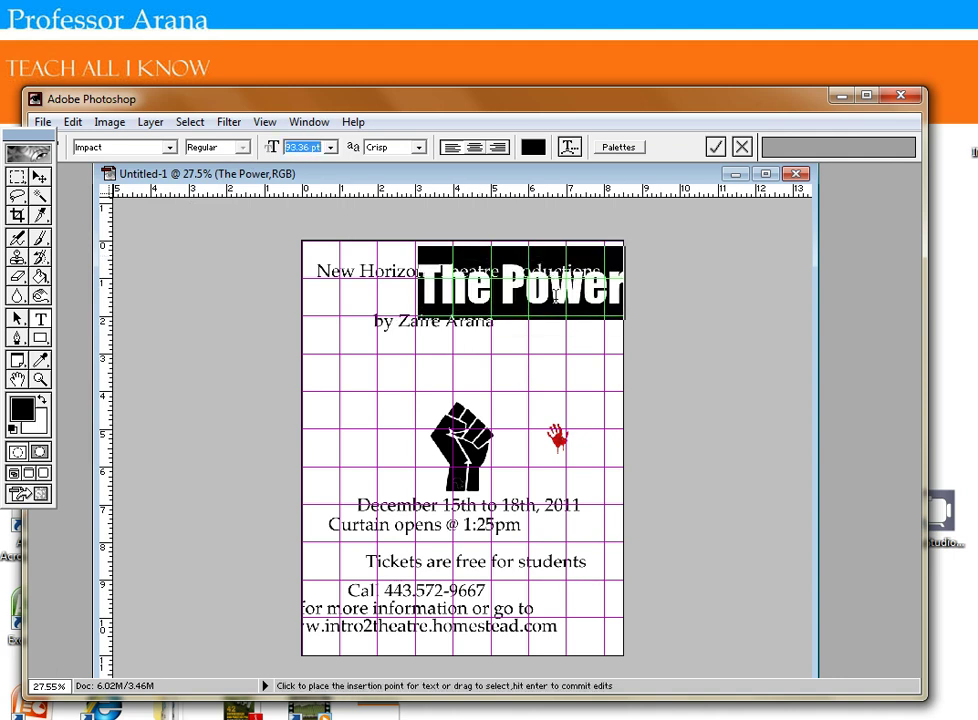
- Arrange the heading with the enlarged title centred, the author credit directly beneath it and the theatre company line slightly higher above it
{"action": "left_click", "coordinate": [40, 179]}
{"action": "left_click_drag", "start_coordinate": [478, 294], "coordinate": [423, 311]}
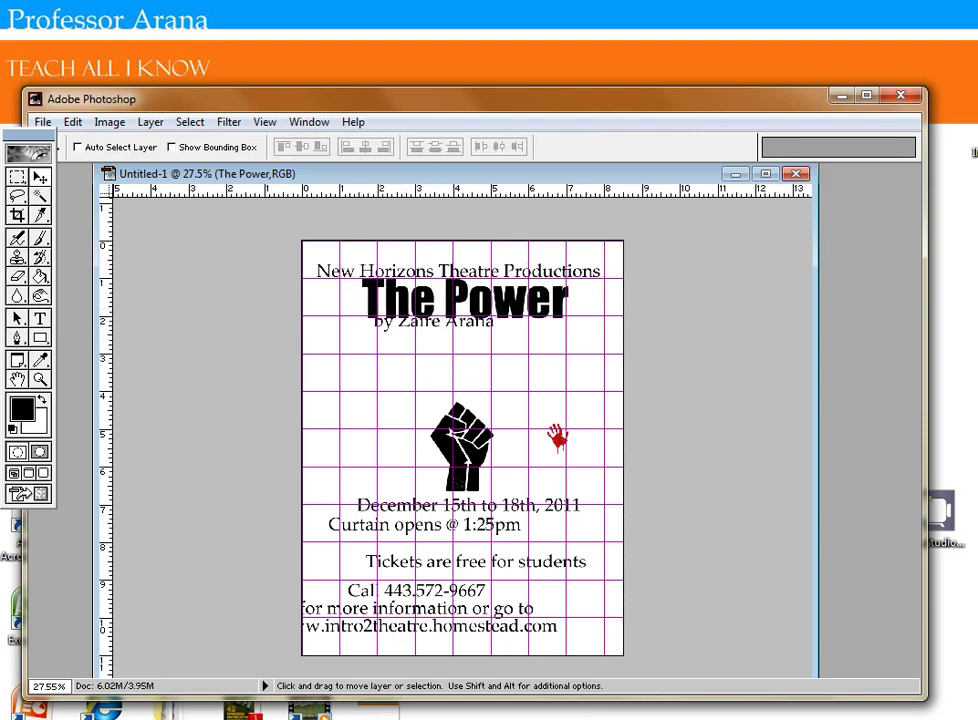
{"action": "key", "text": "alt+]"}
{"action": "left_click_drag", "start_coordinate": [501, 321], "coordinate": [530, 331]}
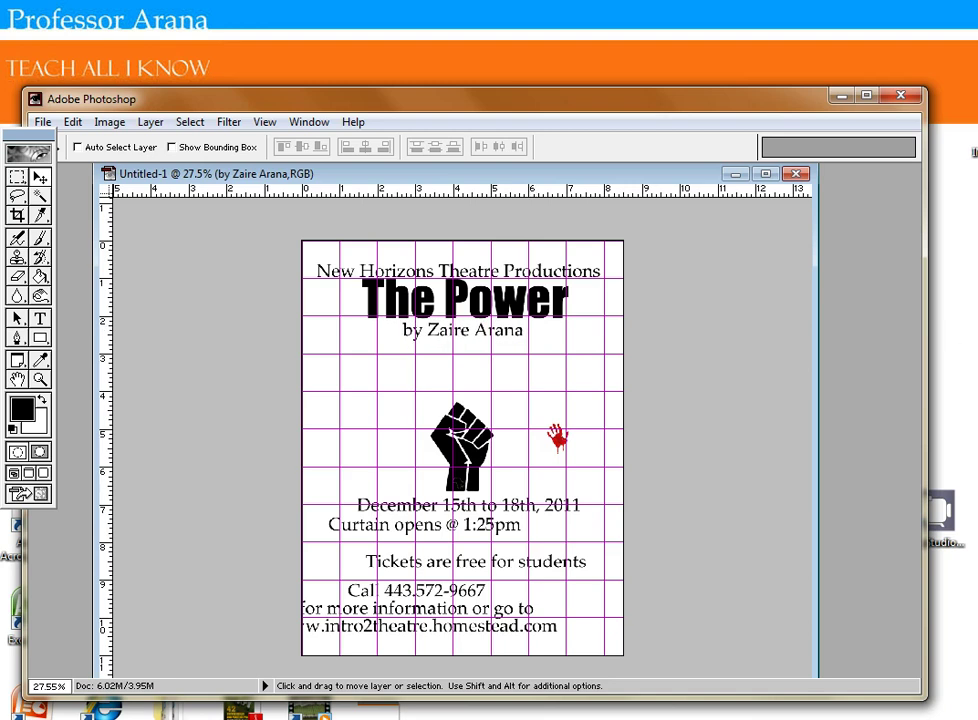
{"action": "left_click_drag", "start_coordinate": [554, 271], "coordinate": [554, 264]}
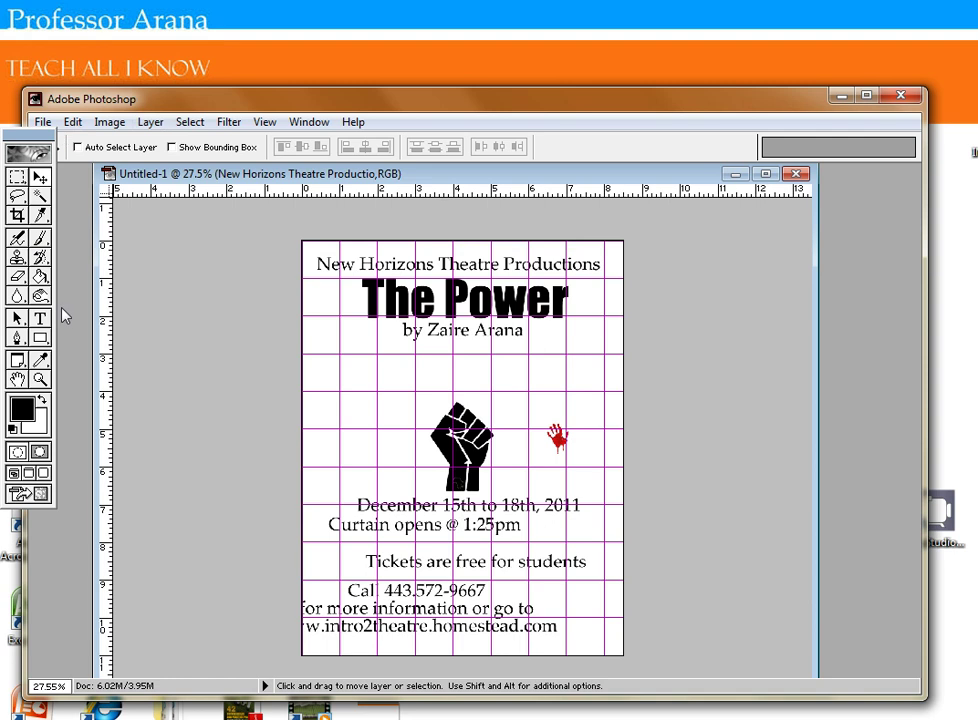
- Set the "New Horizons Theatre Productions" line to 21.36 pt and centre it above the title
{"action": "left_click", "coordinate": [40, 319]}
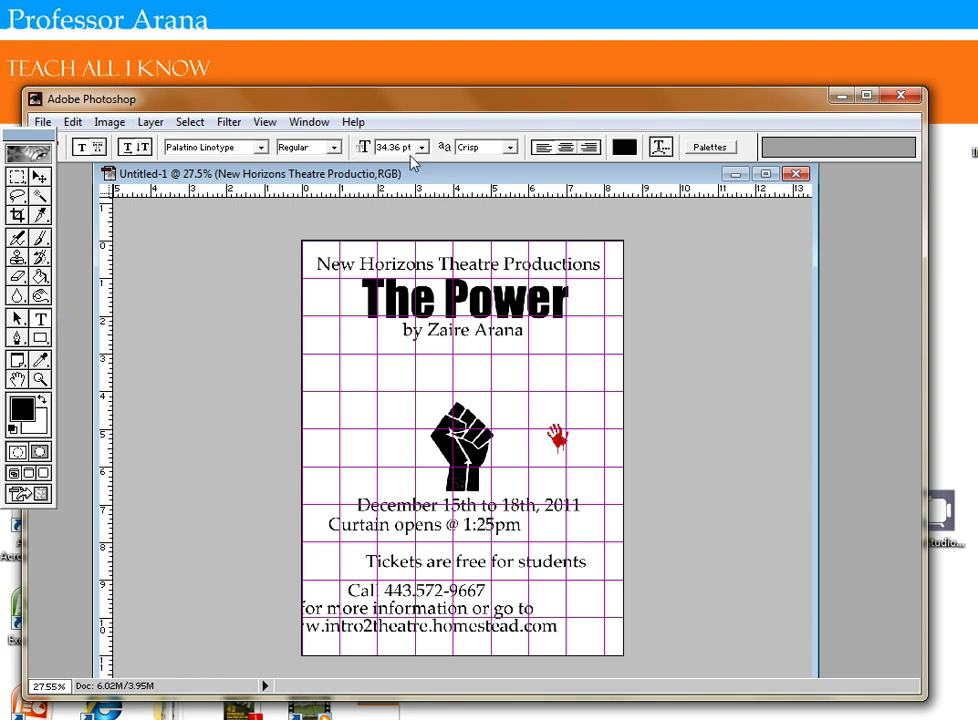
{"action": "double_click", "coordinate": [385, 147]}
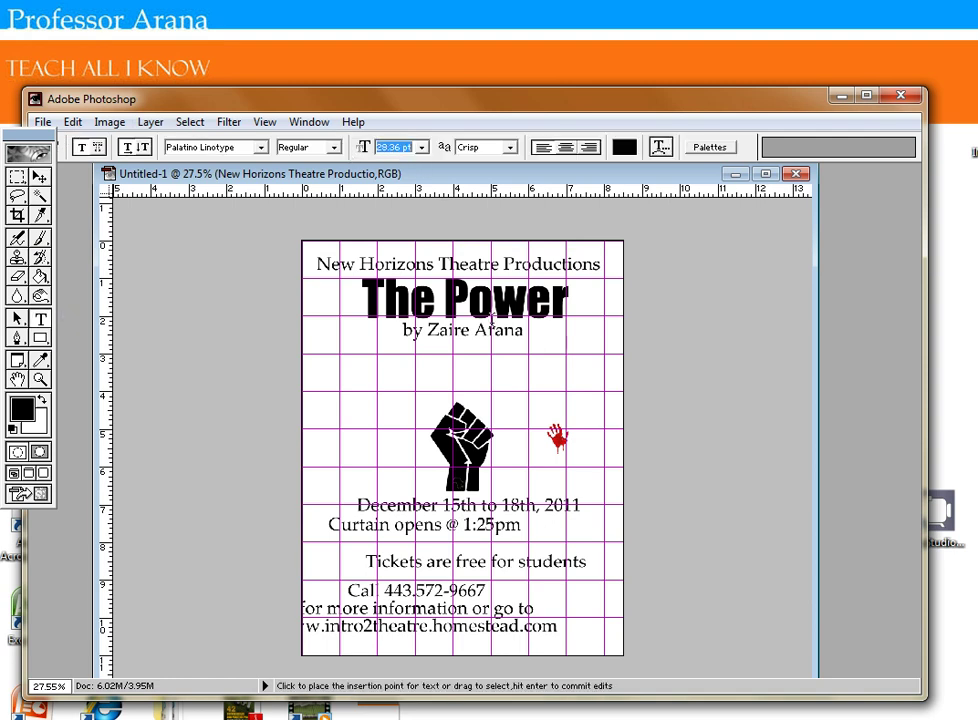
{"action": "left_click_drag", "start_coordinate": [378, 265], "coordinate": [319, 264]}
{"action": "key", "text": "shift+End"}
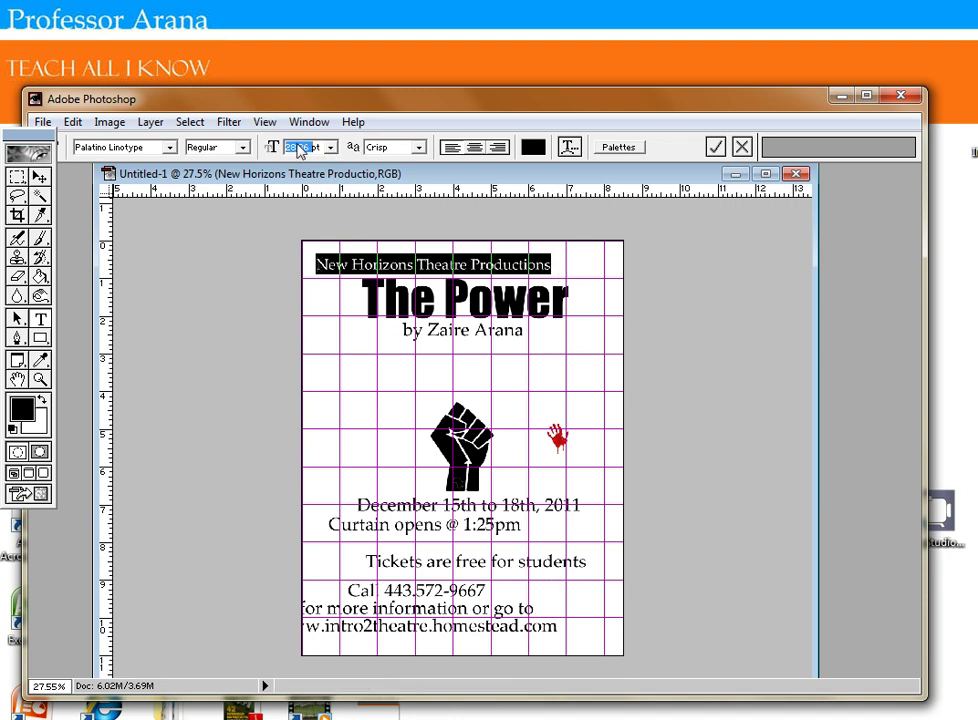
{"action": "key", "text": "shift+Left"}
{"action": "key", "text": "shift+Left"}
{"action": "key", "text": "shift+Left"}
{"action": "key", "text": "shift+Left"}
{"action": "key", "text": "shift+Left"}
{"action": "key", "text": "shift+Left"}
{"action": "key", "text": "shift+Left"}
{"action": "key", "text": "shift+Left"}
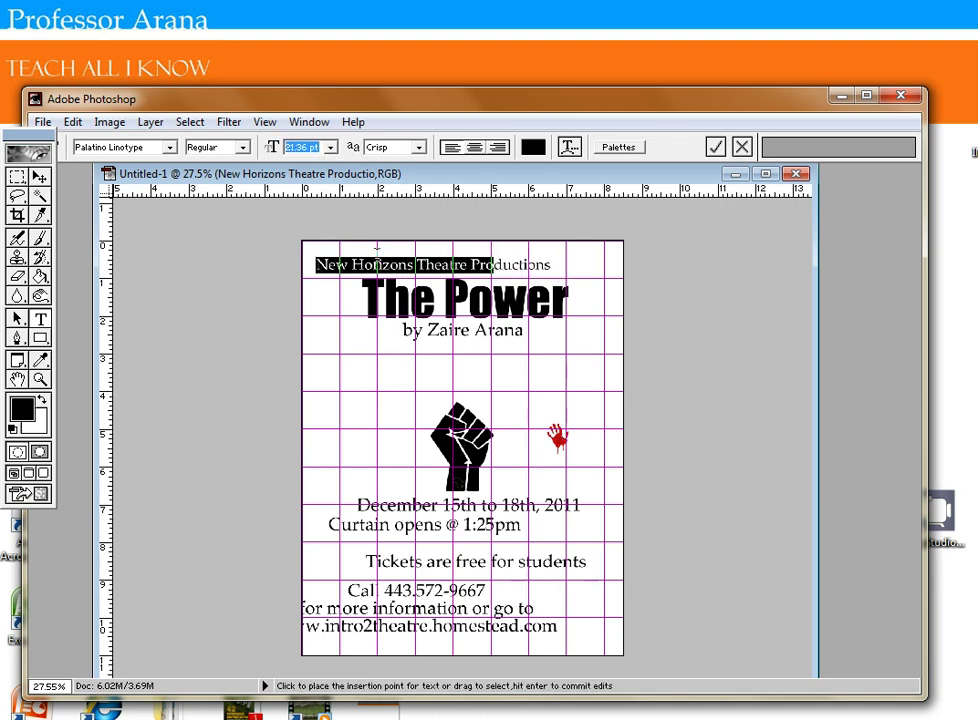
{"action": "left_click", "coordinate": [372, 264]}
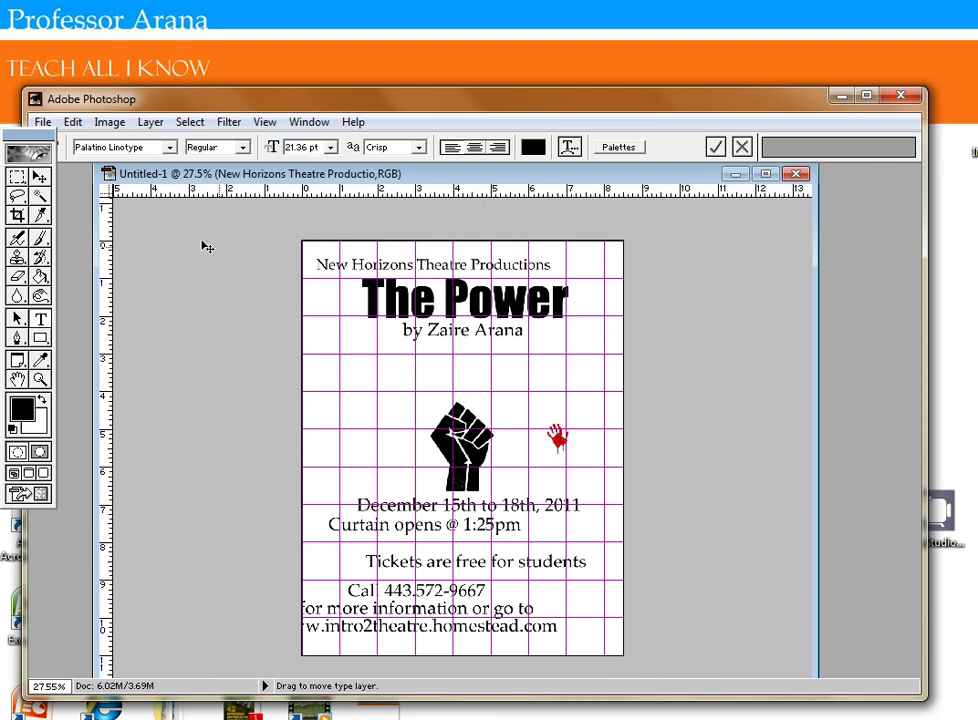
{"action": "left_click", "coordinate": [39, 176]}
{"action": "left_click_drag", "start_coordinate": [418, 266], "coordinate": [476, 265]}
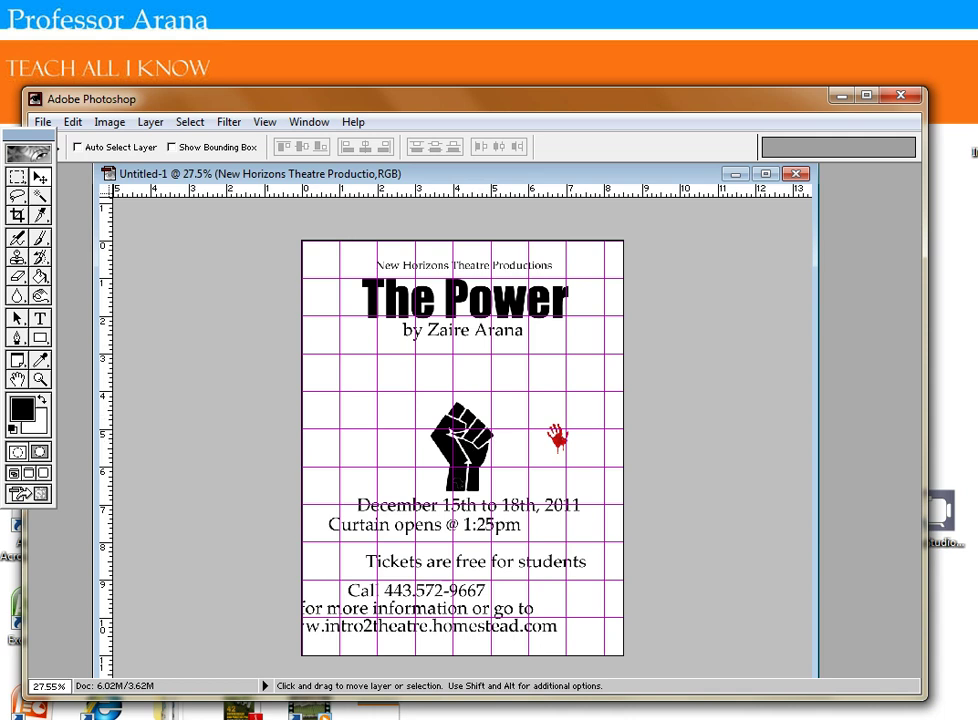
- Nudge the red handprint up and to the right, and move the fist to the left side below the author credit
{"action": "left_click", "coordinate": [463, 447], "text": "ctrl"}
{"action": "mouse_move", "coordinate": [490, 440]}
{"action": "left_mouse_down"}
{"action": "mouse_move", "coordinate": [498, 404]}
{"action": "mouse_move", "coordinate": [498, 431]}
{"action": "left_mouse_up"}
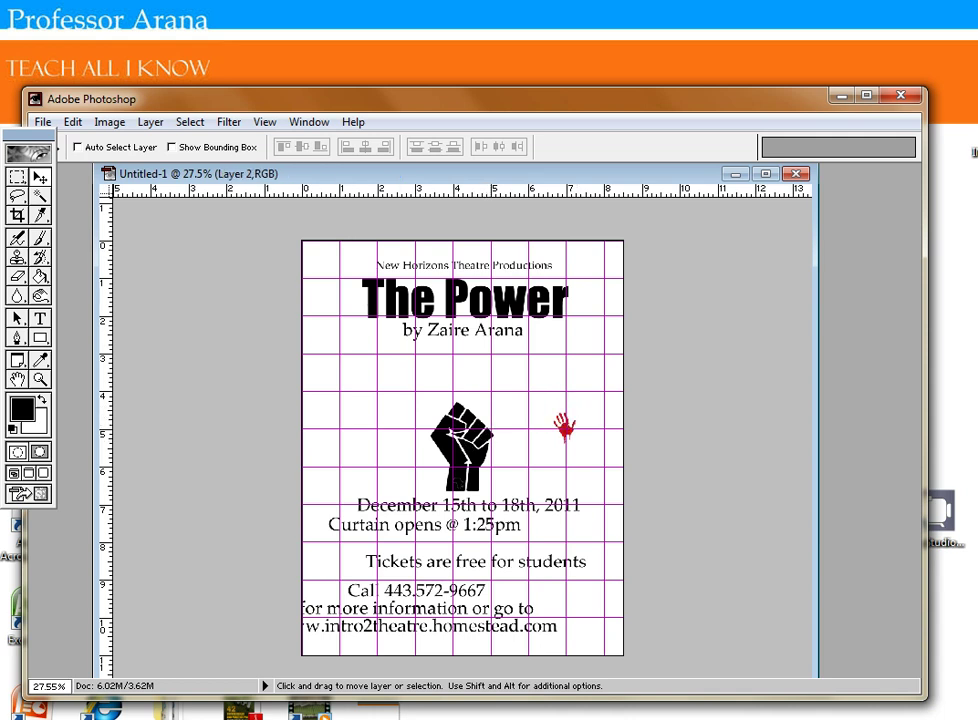
{"action": "left_click_drag", "start_coordinate": [478, 440], "coordinate": [383, 391]}
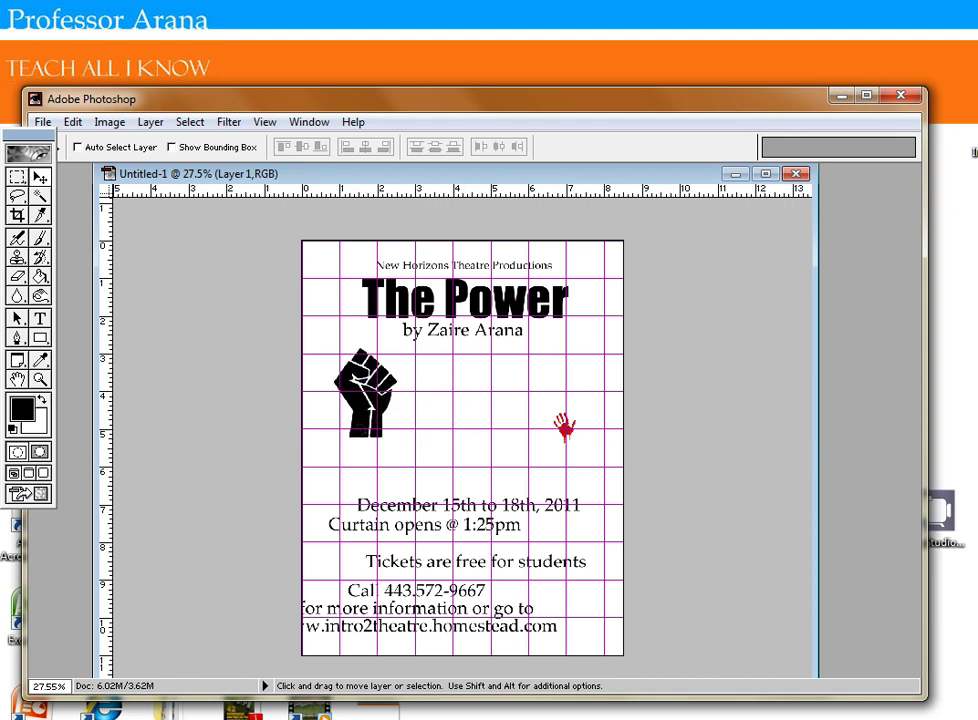
- Duplicate the fist graphic four times and spread the copies across the middle of the poster
{"action": "key", "text": "ctrl+j"}
{"action": "key", "text": "ctrl+j"}
{"action": "key", "text": "ctrl+j"}
{"action": "left_click_drag", "start_coordinate": [367, 389], "coordinate": [505, 386]}
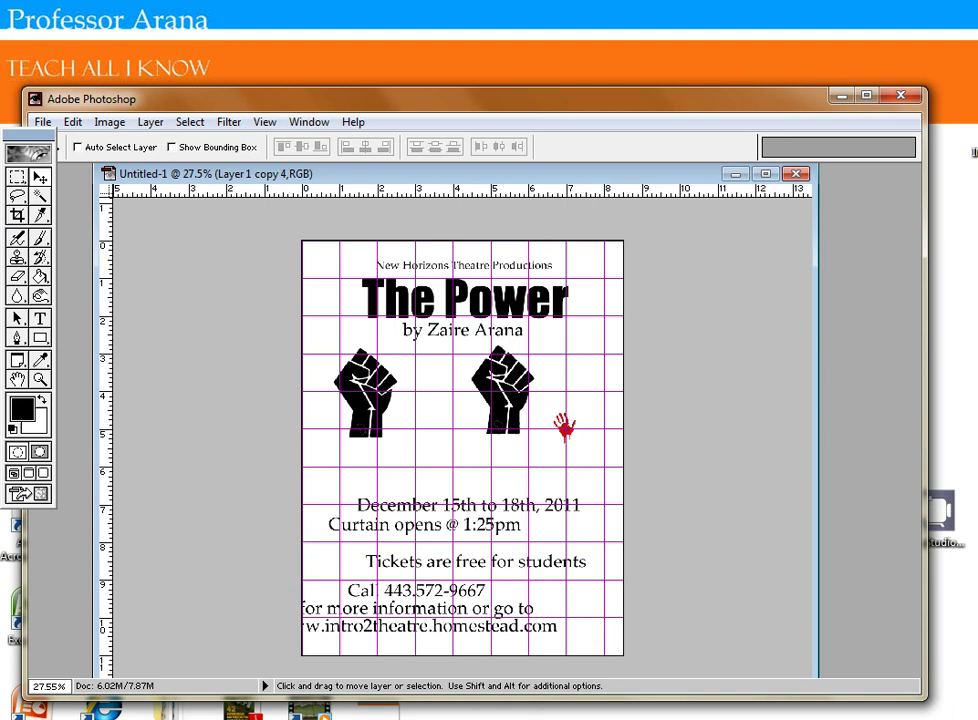
{"action": "left_click_drag", "start_coordinate": [366, 390], "coordinate": [495, 450]}
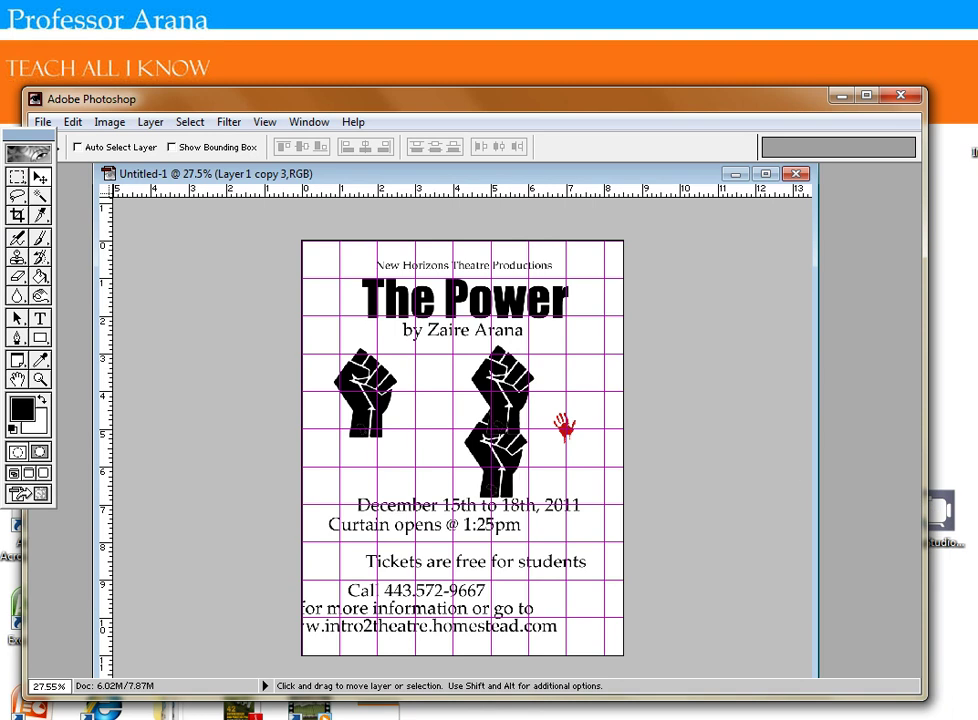
{"action": "left_click_drag", "start_coordinate": [376, 391], "coordinate": [406, 466]}
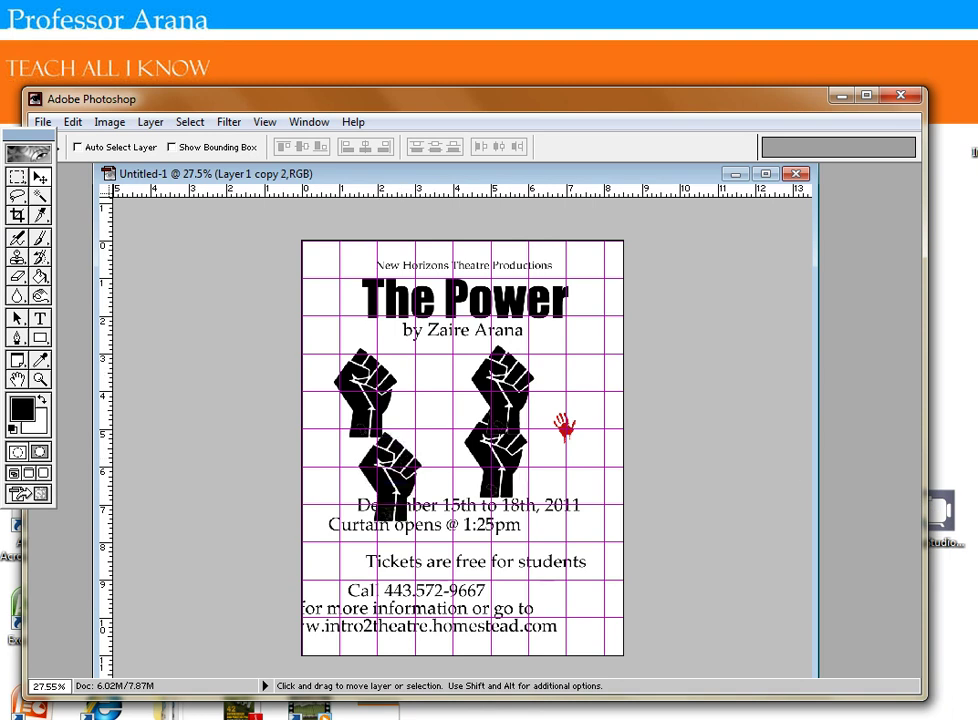
{"action": "key", "text": "alt+bracketleft"}
{"action": "left_click_drag", "start_coordinate": [389, 403], "coordinate": [589, 372]}
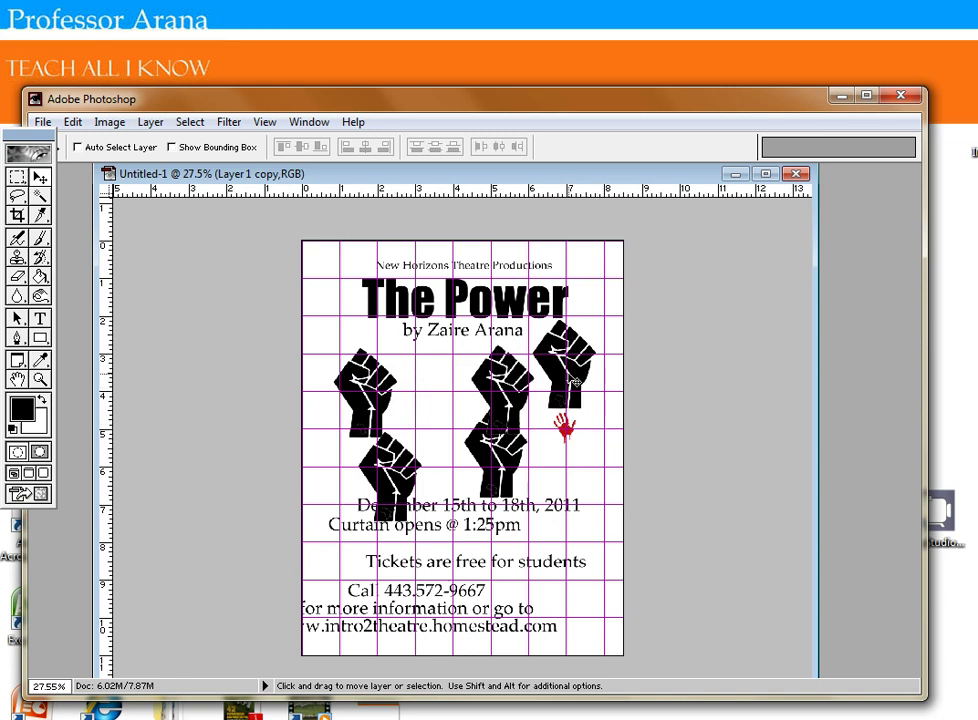
{"action": "left_click_drag", "start_coordinate": [575, 383], "coordinate": [451, 398]}
- Enlarge the fist copy below the author credit to about 275% and move it against the poster's right edge
{"action": "left_click", "coordinate": [73, 122]}
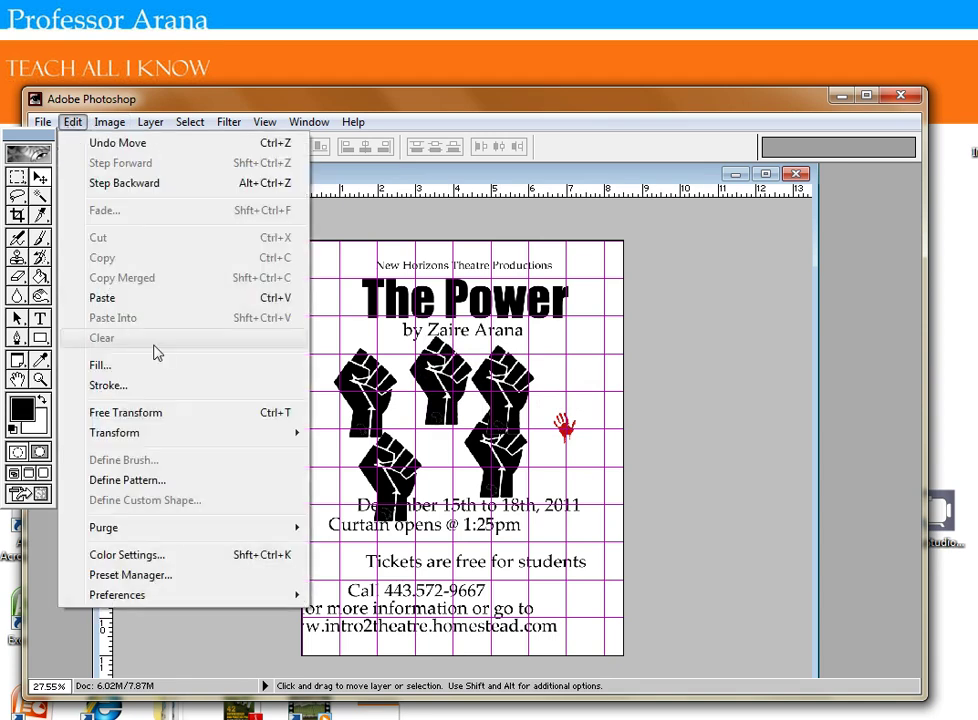
{"action": "left_click", "coordinate": [166, 410]}
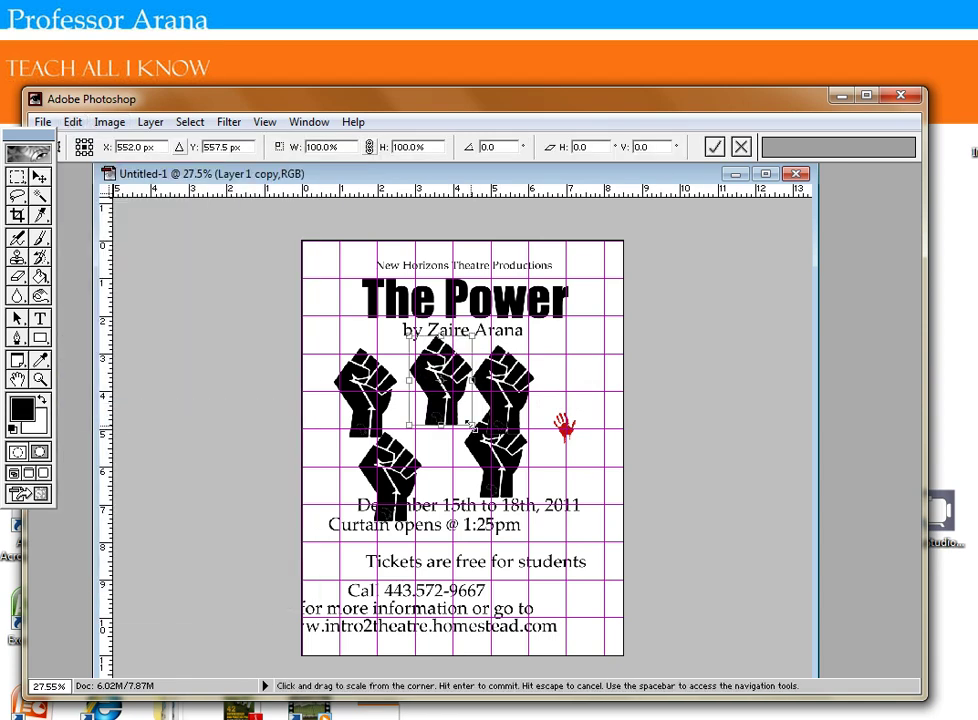
{"action": "left_click_drag", "start_coordinate": [471, 425], "coordinate": [585, 551]}
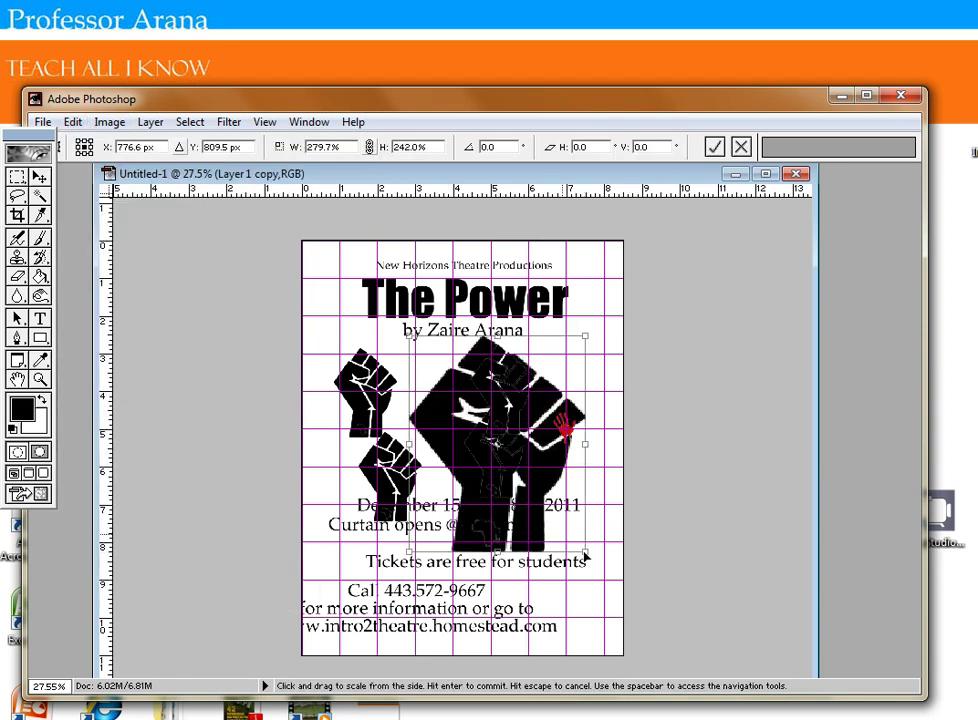
{"action": "left_click_drag", "start_coordinate": [584, 332], "coordinate": [583, 315]}
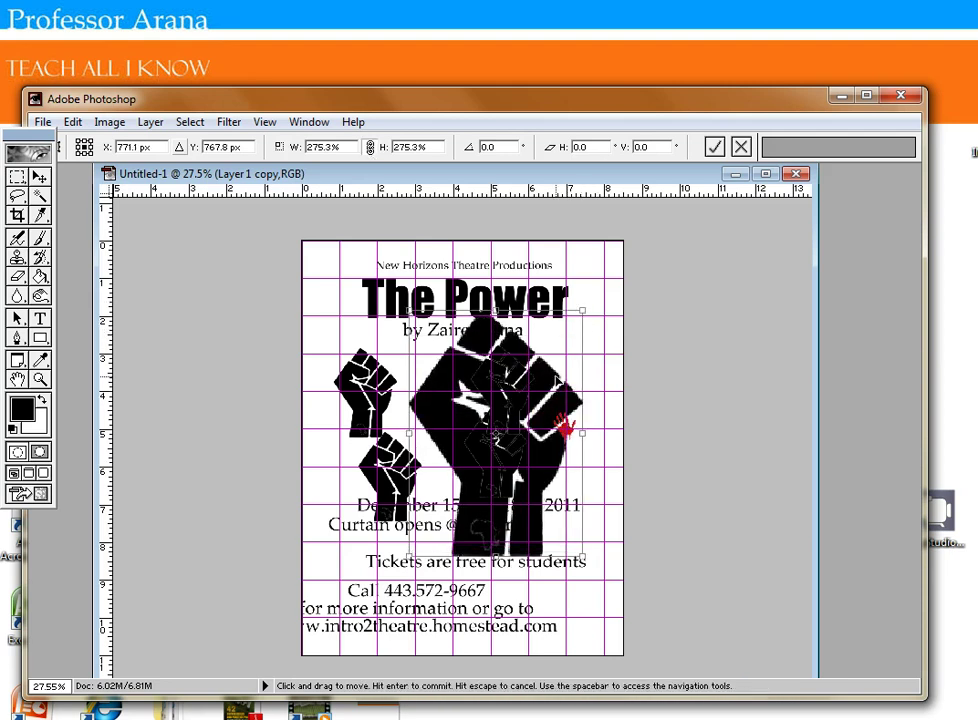
{"action": "left_click_drag", "start_coordinate": [547, 375], "coordinate": [552, 344]}
{"action": "key", "text": "Return"}
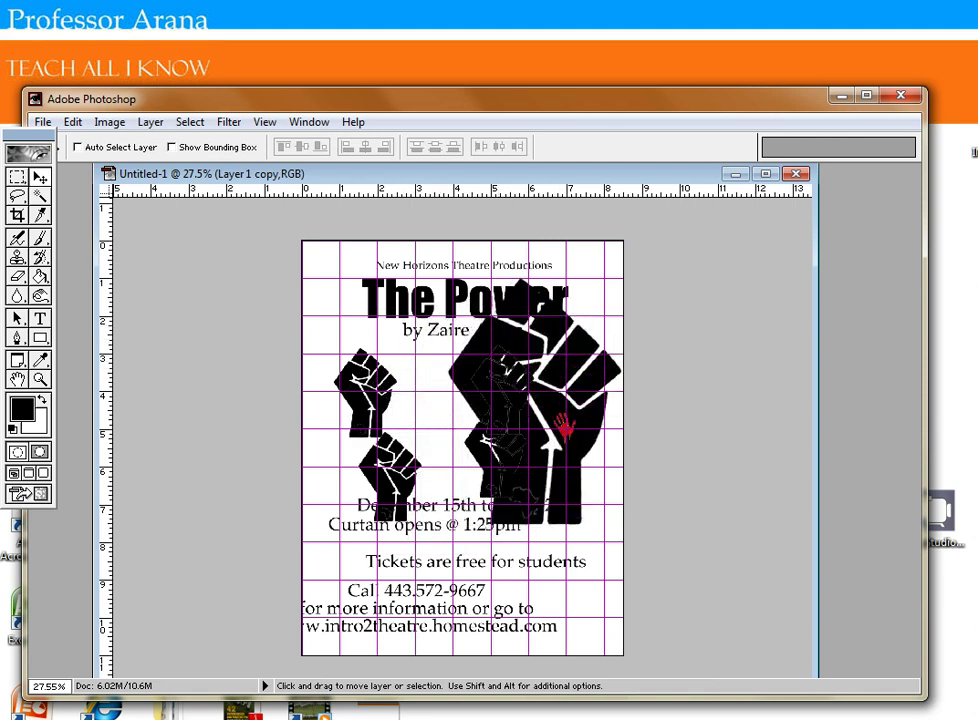
- Set the enlarged fist copy's opacity to 50%
{"action": "key", "text": "alt+["}
{"action": "key", "text": "alt+bracketright"}
{"action": "key", "text": "5"}
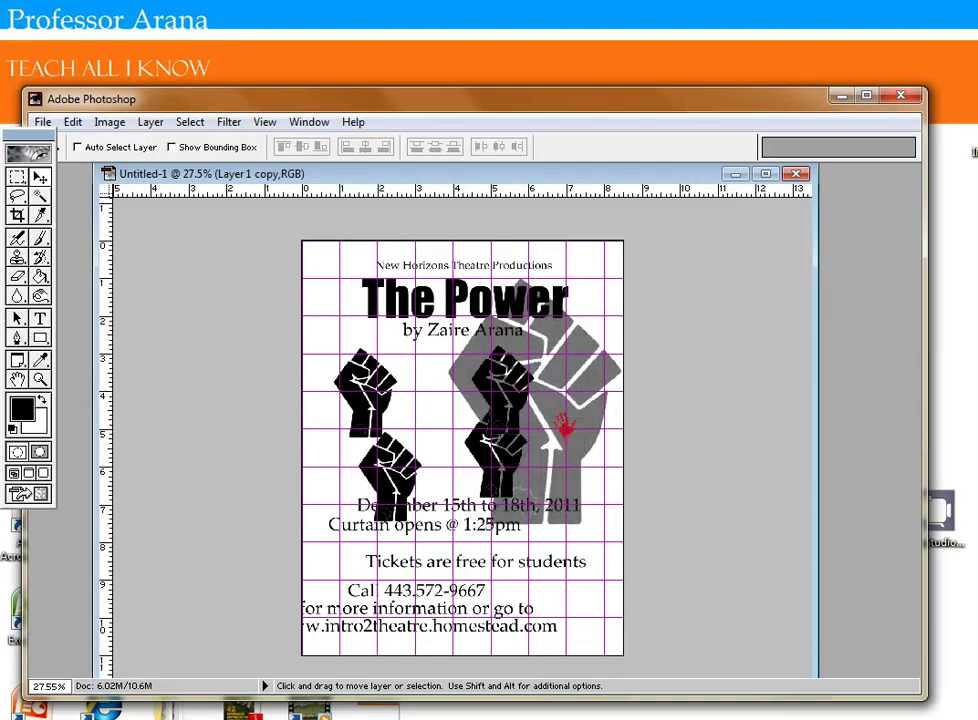
- Scale the faded fist up proportionally to about 150% and centre it across the poster as a background image
{"action": "left_click", "coordinate": [72, 122]}
{"action": "mouse_move", "coordinate": [126, 437]}
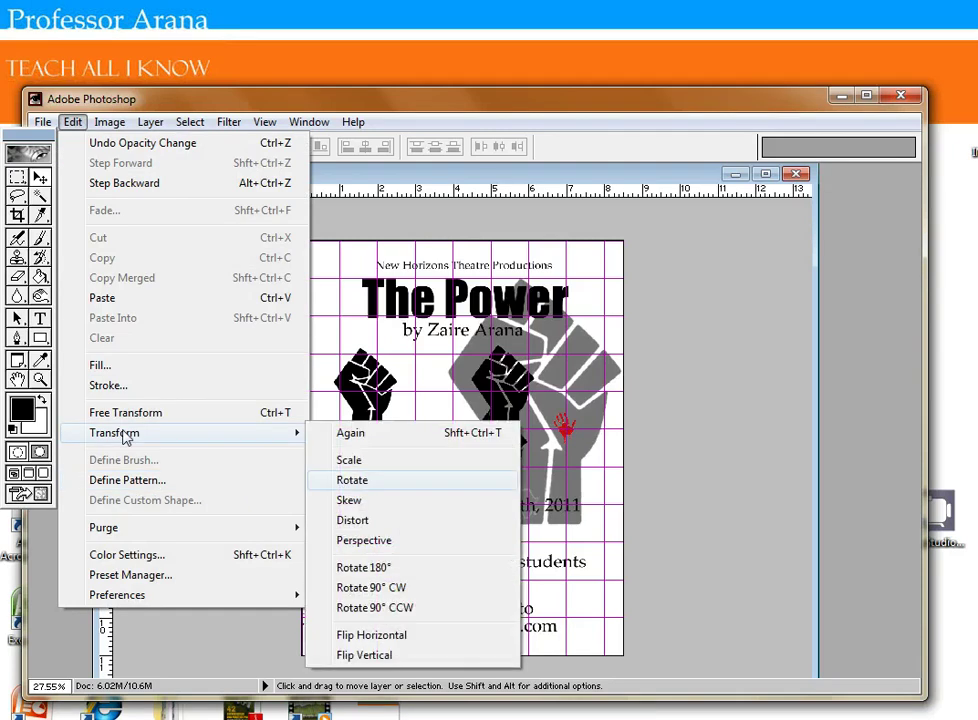
{"action": "left_click", "coordinate": [130, 412]}
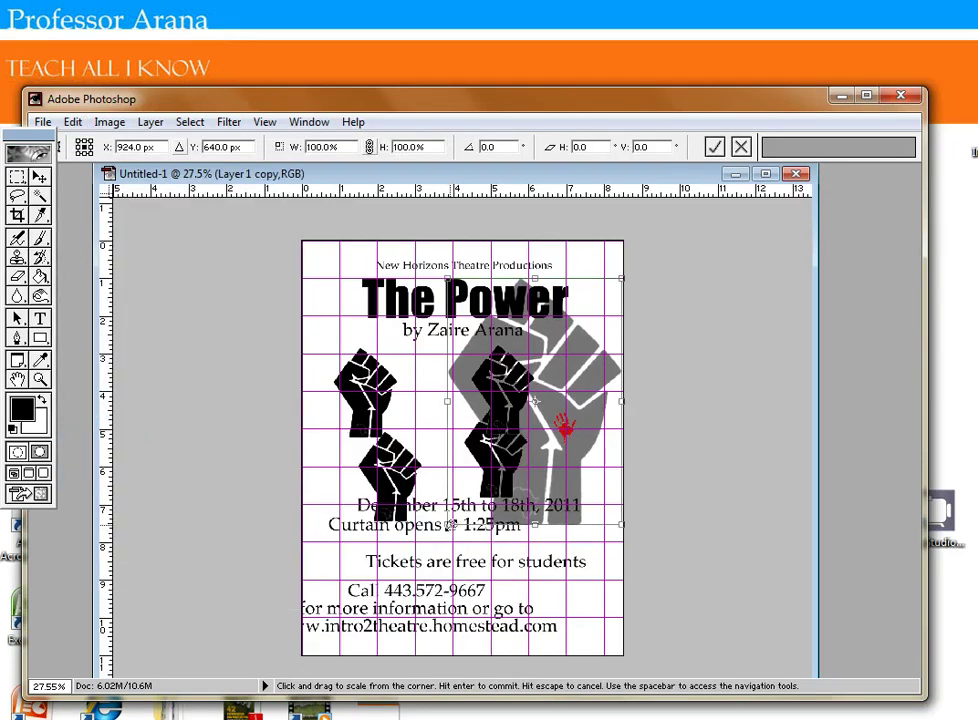
{"action": "left_click_drag", "start_coordinate": [448, 524], "coordinate": [362, 628]}
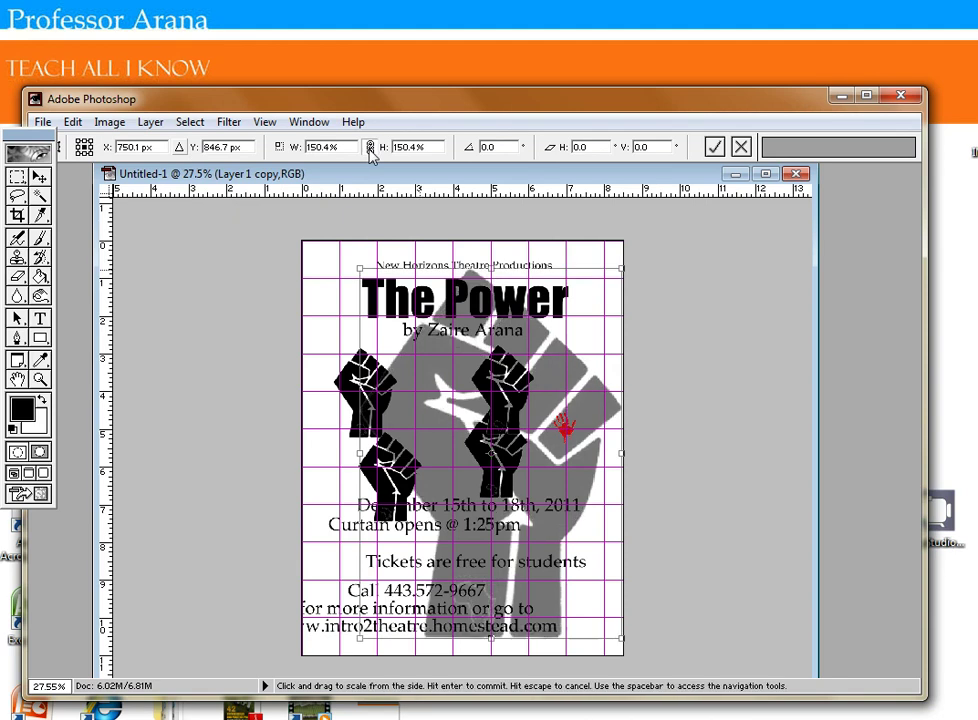
{"action": "key", "text": "Return"}
{"action": "left_click_drag", "start_coordinate": [445, 400], "coordinate": [418, 371]}
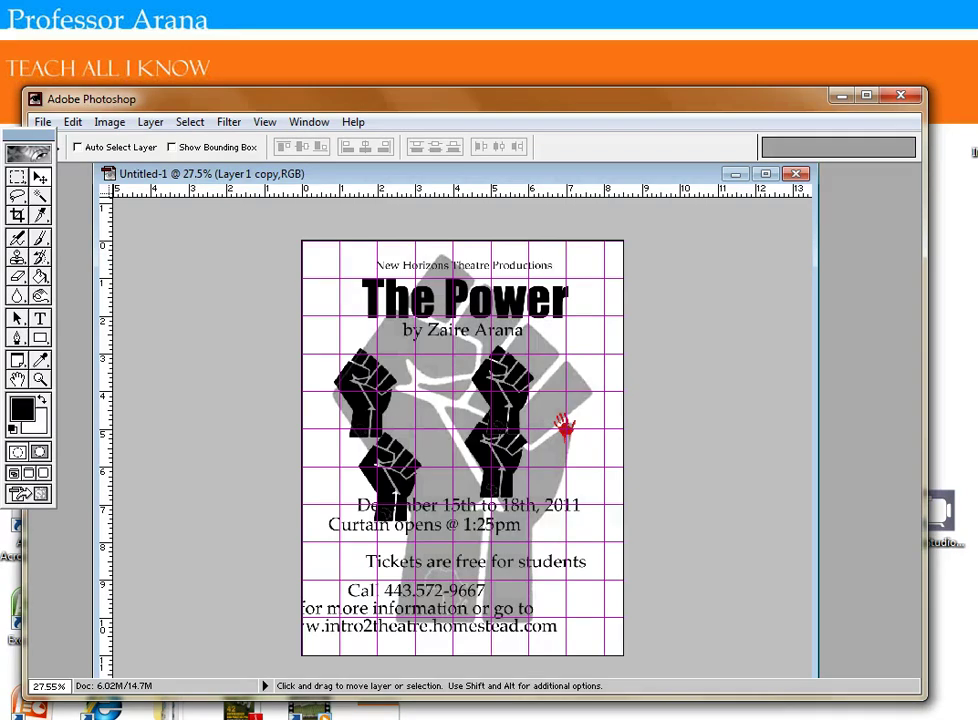
- Enlarge the original fist proportionally, place it partly off the poster's left edge beside the title, and set its opacity to 70%
{"action": "key", "text": "alt+["}
{"action": "mouse_move", "coordinate": [497, 450]}
{"action": "left_mouse_down"}
{"action": "mouse_move", "coordinate": [543, 482]}
{"action": "mouse_move", "coordinate": [499, 428]}
{"action": "left_mouse_up"}
{"action": "left_click", "coordinate": [73, 122]}
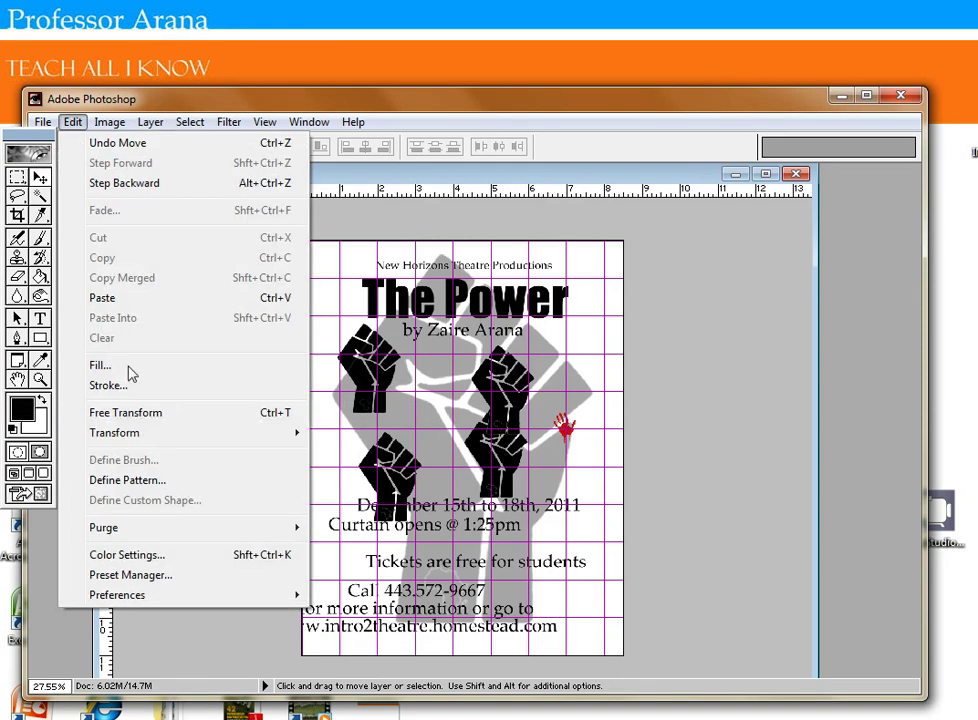
{"action": "left_click", "coordinate": [97, 413]}
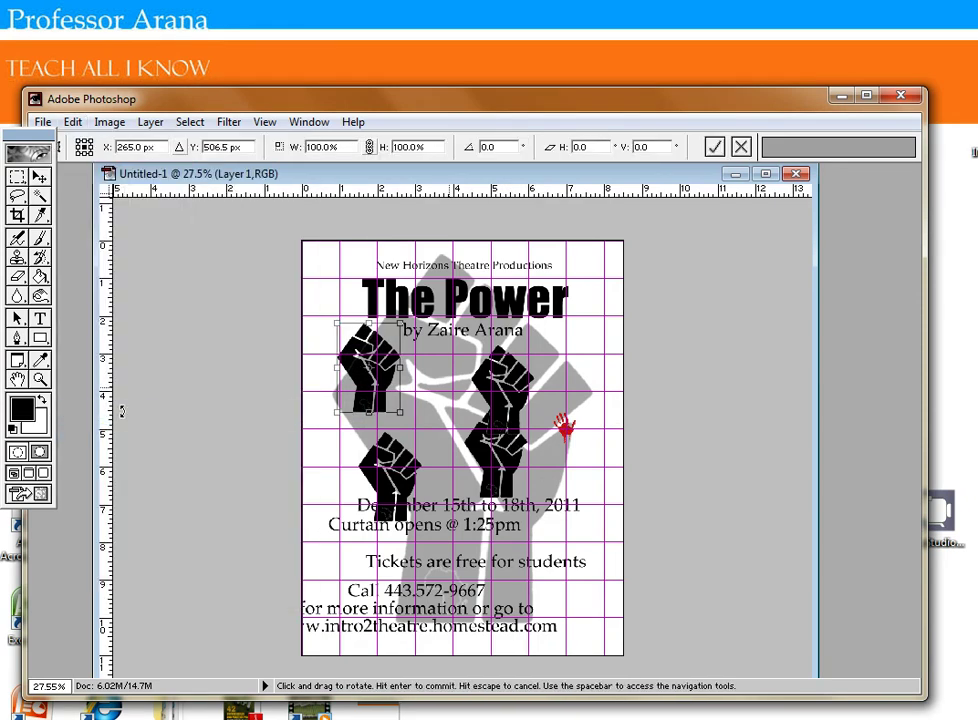
{"action": "left_click", "coordinate": [369, 148]}
{"action": "left_click_drag", "start_coordinate": [400, 411], "coordinate": [490, 540]}
{"action": "left_click_drag", "start_coordinate": [465, 483], "coordinate": [370, 435]}
{"action": "key", "text": "Return"}
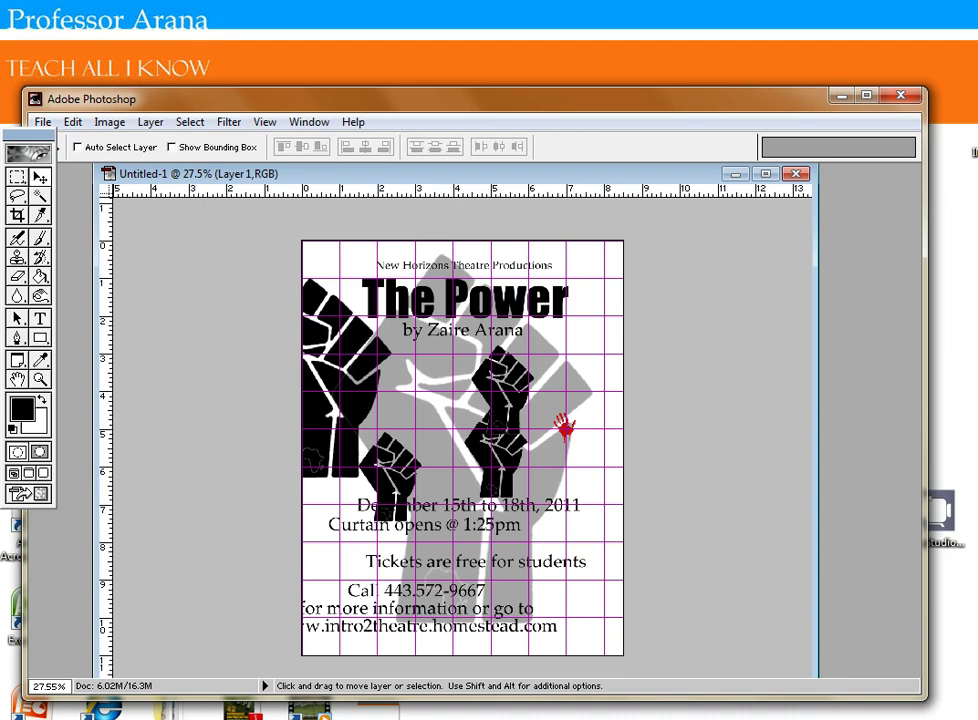
{"action": "key", "text": "7"}
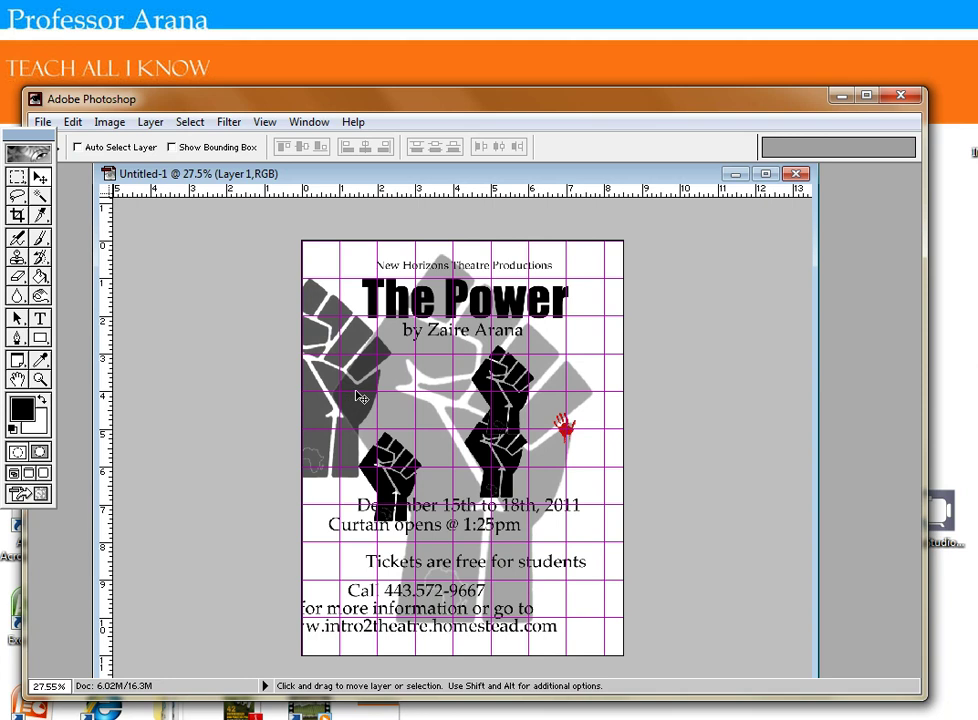
- Place one small fist at the poster's lower right edge at 80% opacity and an enlarged, faded one at the upper right edge
{"action": "left_click_drag", "start_coordinate": [405, 478], "coordinate": [622, 582]}
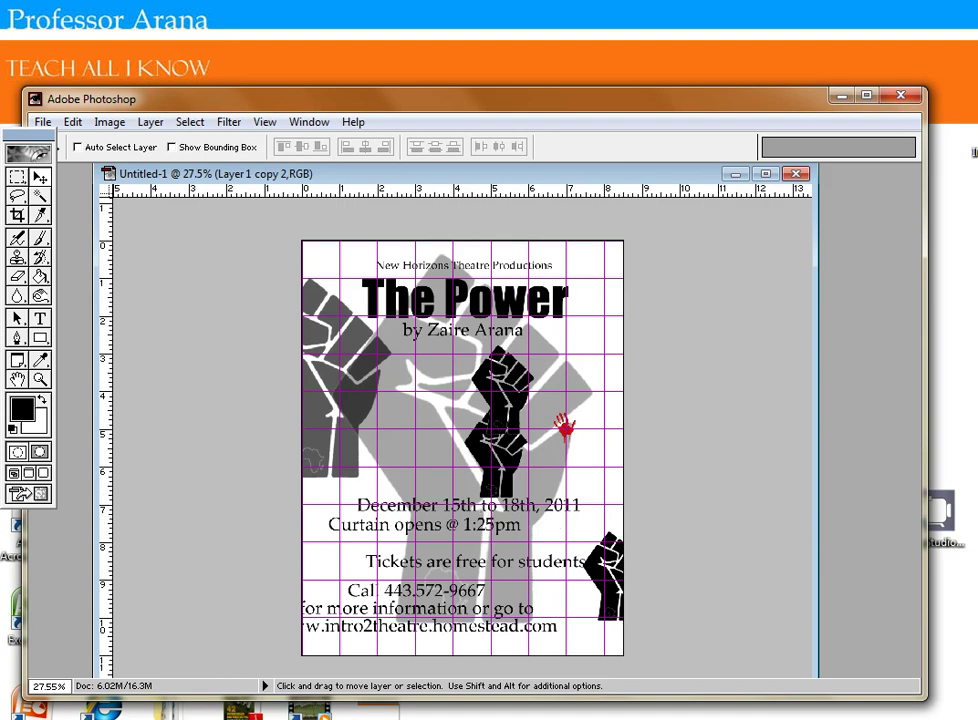
{"action": "key", "text": "8"}
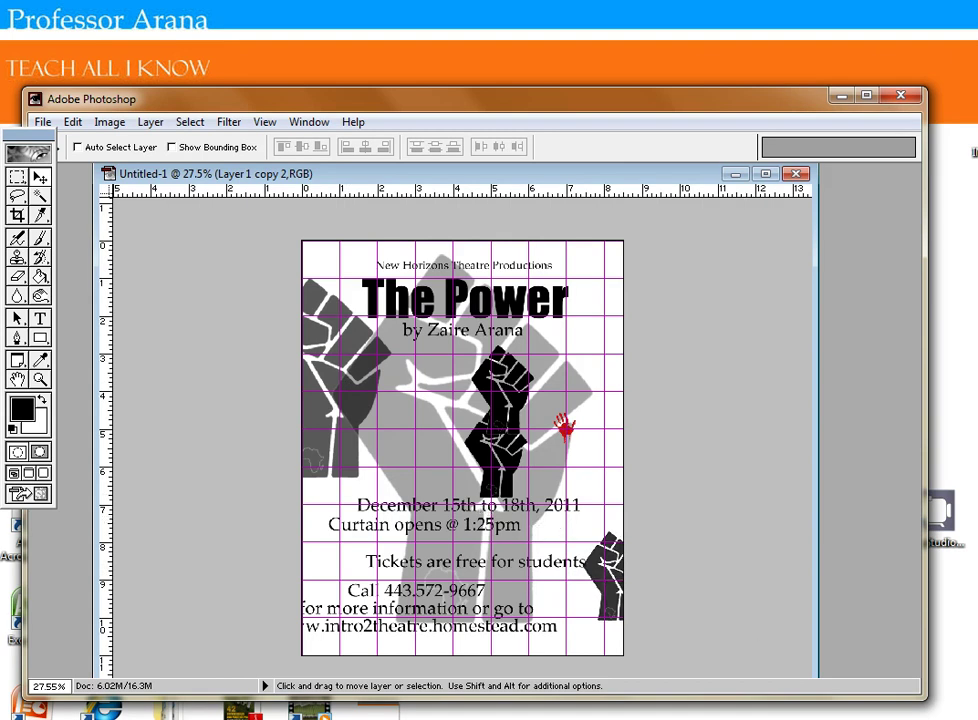
{"action": "left_click_drag", "start_coordinate": [629, 524], "coordinate": [640, 282]}
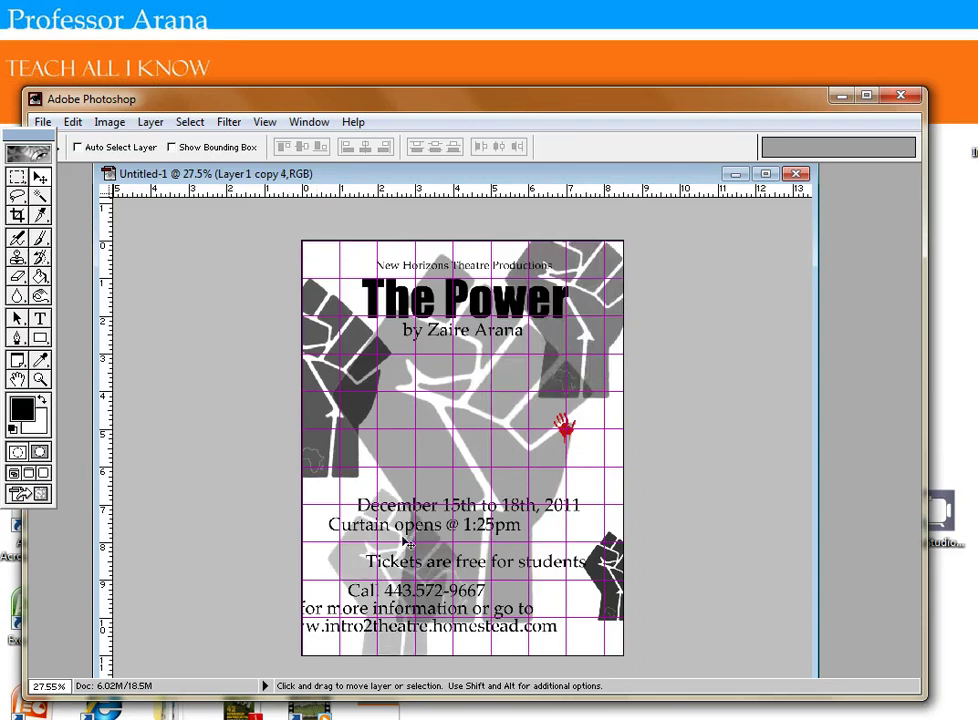
{"action": "left_click_drag", "start_coordinate": [605, 362], "coordinate": [630, 401]}
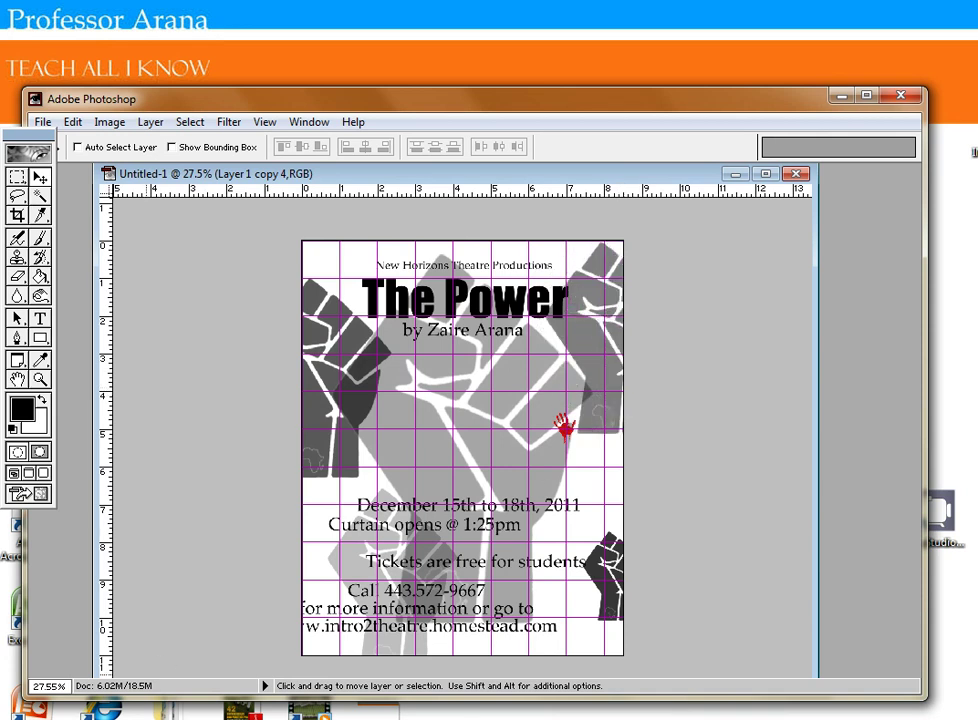
- Enlarge the red handprint and place it near the right edge, overlapping the end of the date line
{"action": "key", "text": "alt+bracketright"}
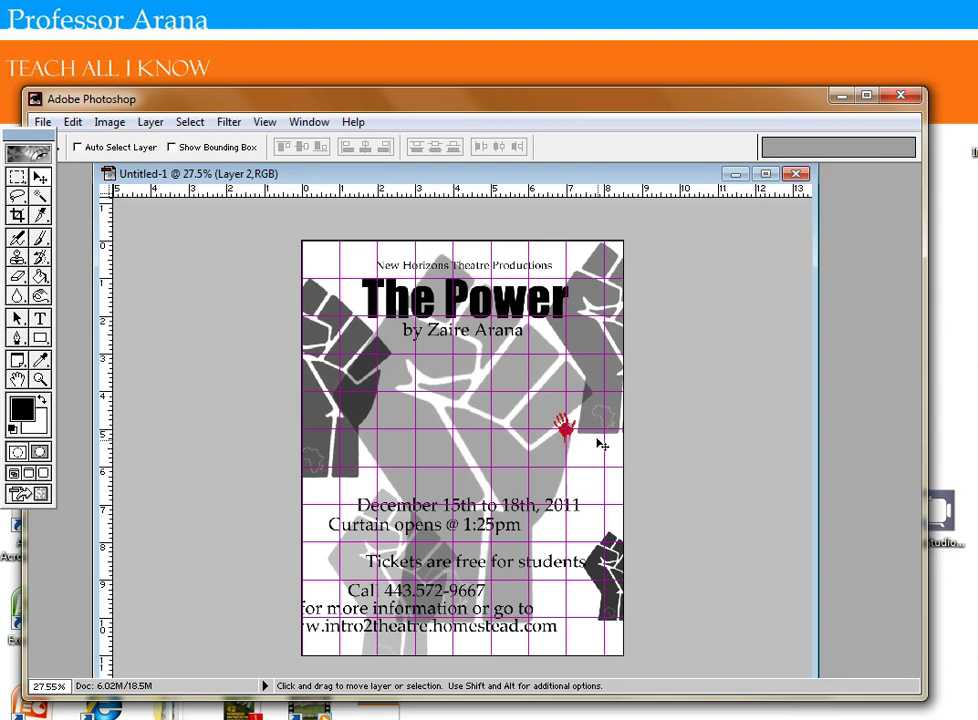
{"action": "left_click_drag", "start_coordinate": [574, 434], "coordinate": [553, 458]}
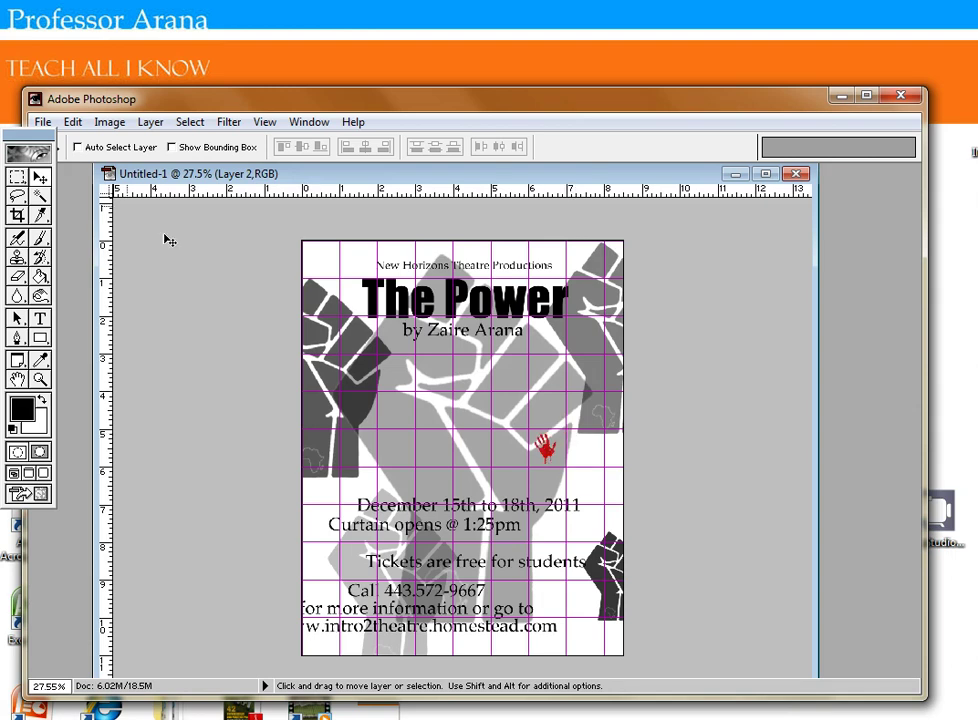
{"action": "left_click", "coordinate": [74, 122]}
{"action": "left_click", "coordinate": [112, 412]}
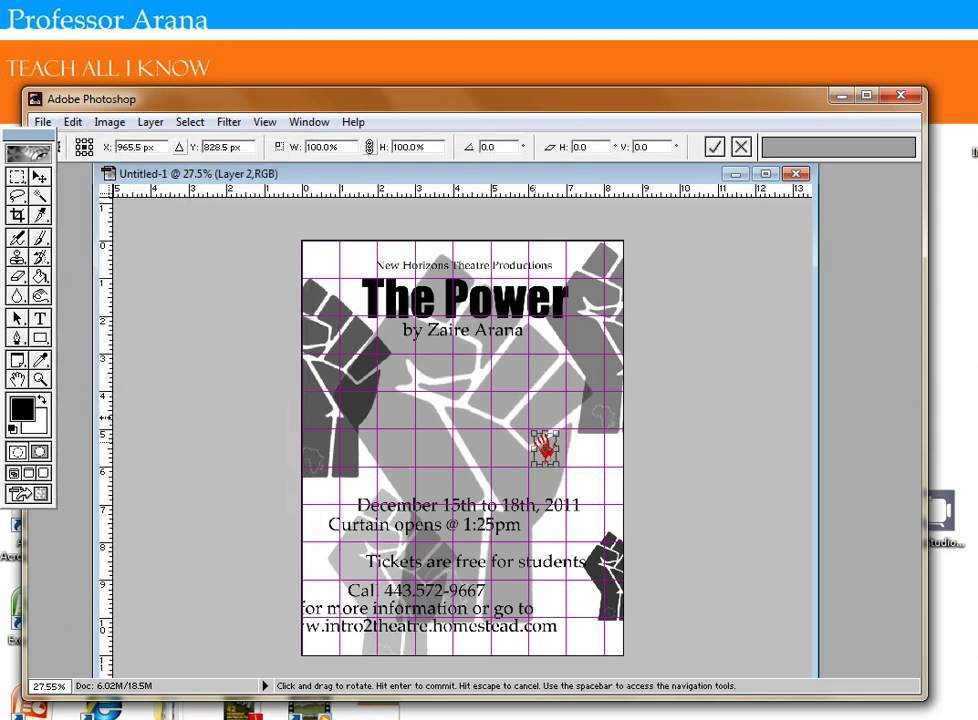
{"action": "left_click_drag", "start_coordinate": [534, 428], "coordinate": [436, 336]}
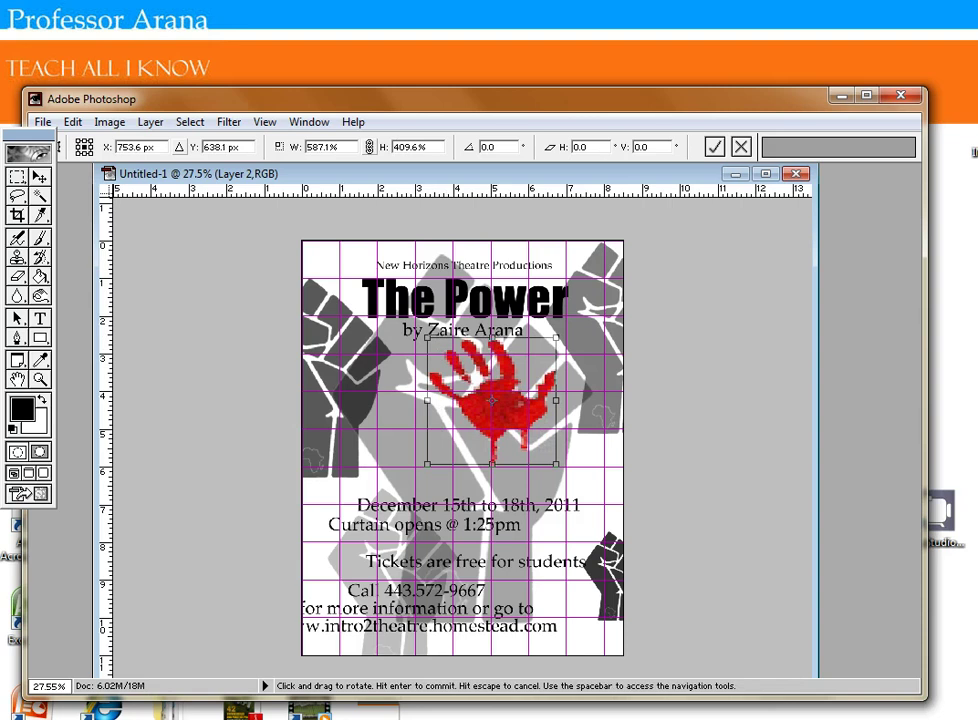
{"action": "key", "text": "Escape"}
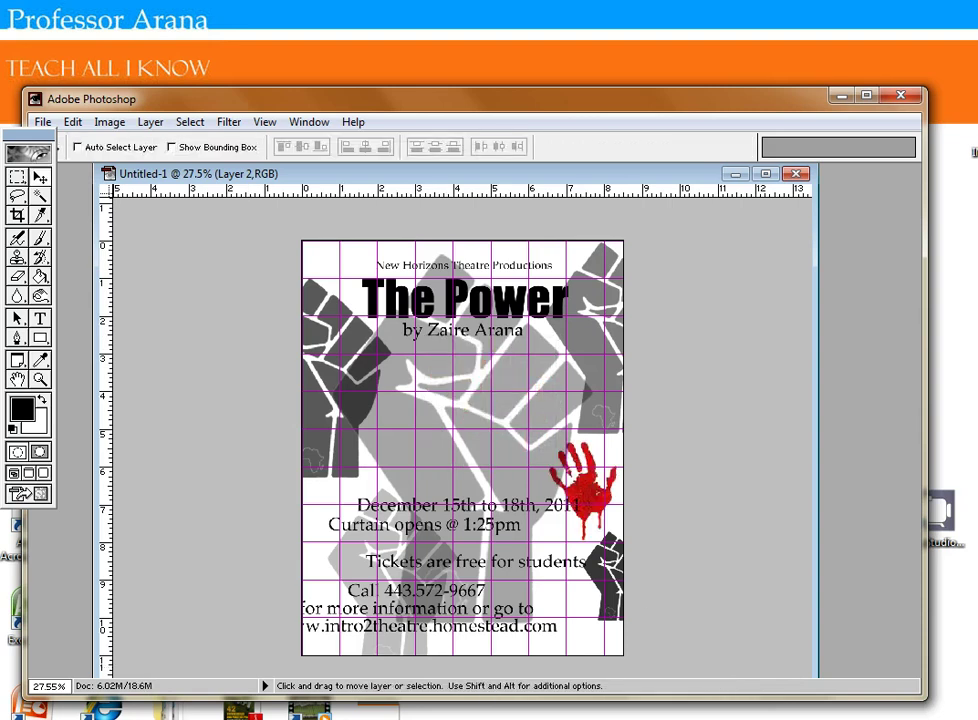
- Move the contact information block right and slightly down so it sits centred at the bottom of the poster
{"action": "key", "text": "alt+]"}
{"action": "key", "text": "alt+bracketleft"}
{"action": "left_click_drag", "start_coordinate": [504, 622], "coordinate": [552, 633]}
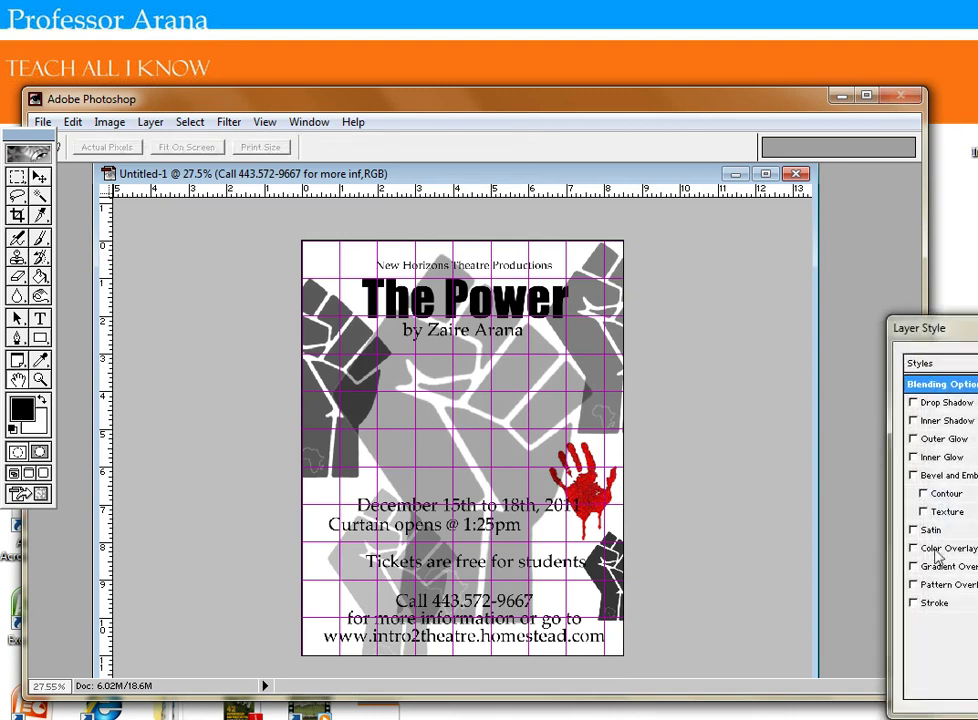
- Give the contact, date, ticket and curtain lines a dark red Color Overlay and stack them centred at the bottom of the poster
{"action": "left_click", "coordinate": [913, 549]}
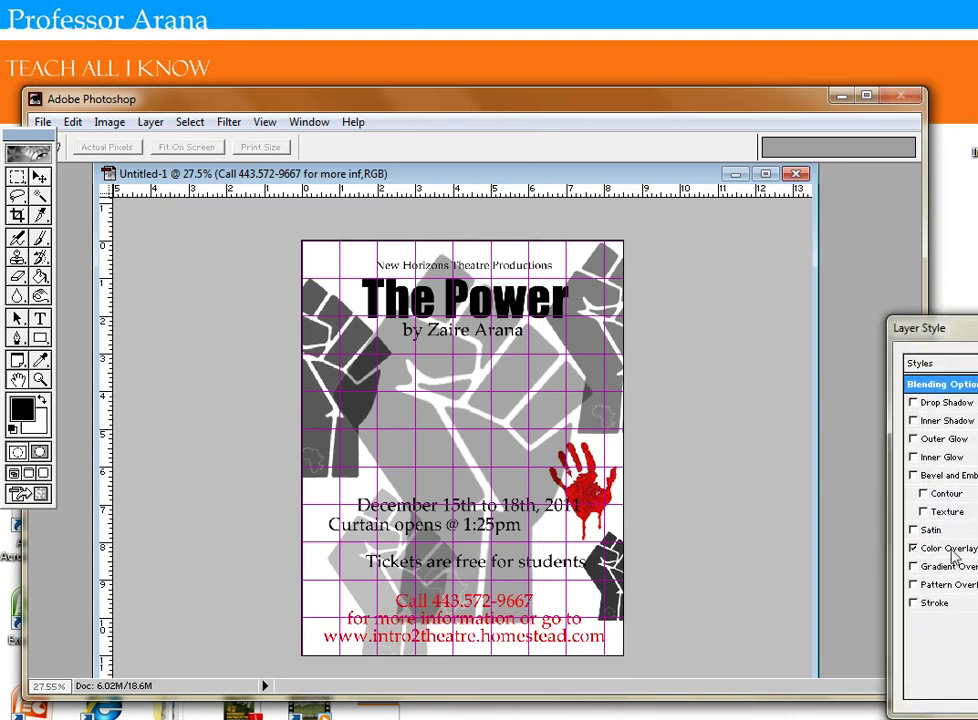
{"action": "left_click", "coordinate": [953, 550]}
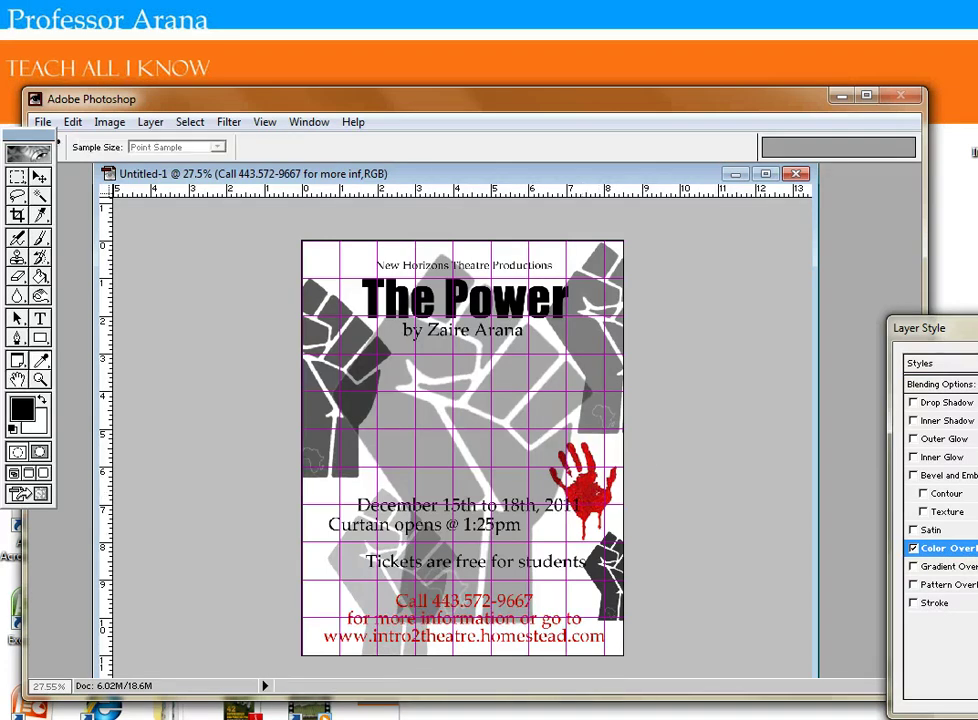
{"action": "key", "text": "h"}
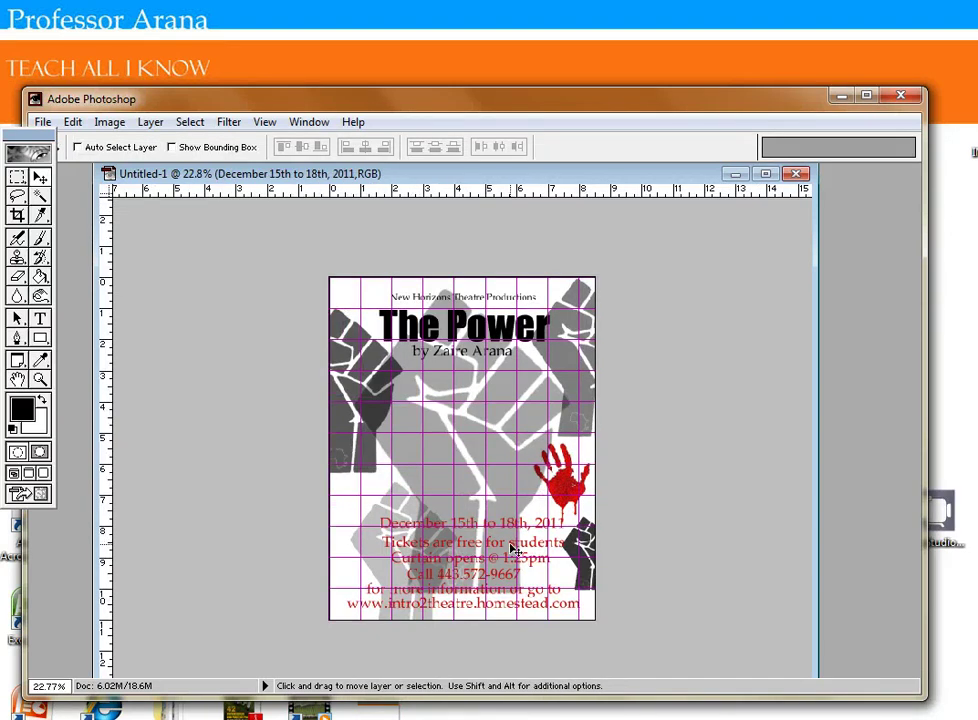
{"action": "left_click_drag", "start_coordinate": [509, 543], "coordinate": [512, 545]}
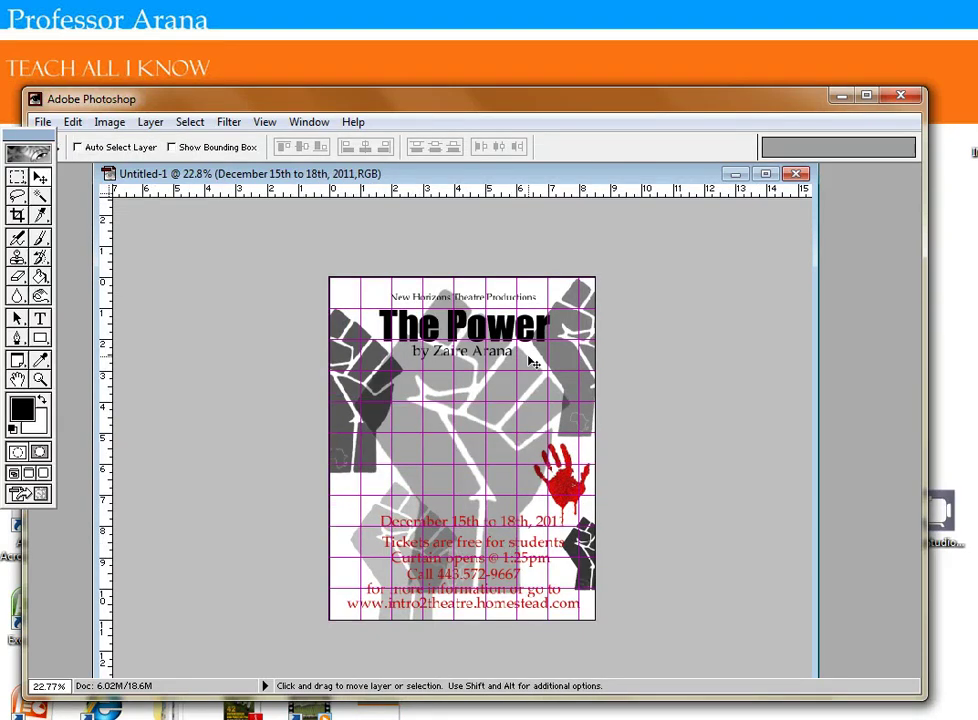
- Add a Stroke layer style to the title "The Power", leaving Drop Shadow off
{"action": "double_click", "coordinate": [970, 420]}
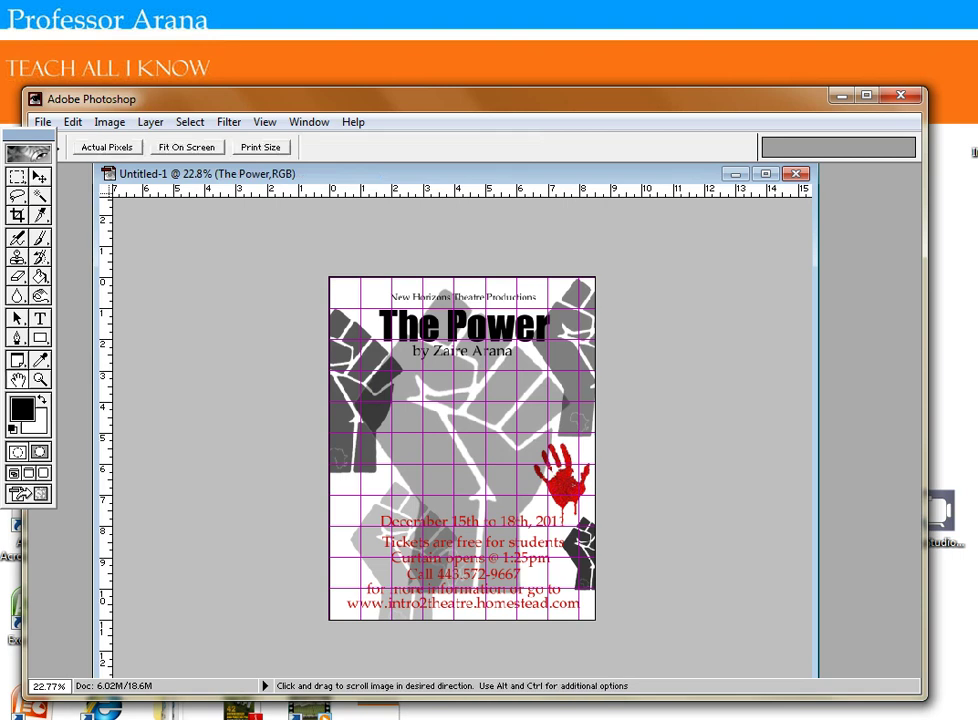
{"action": "left_click", "coordinate": [913, 402]}
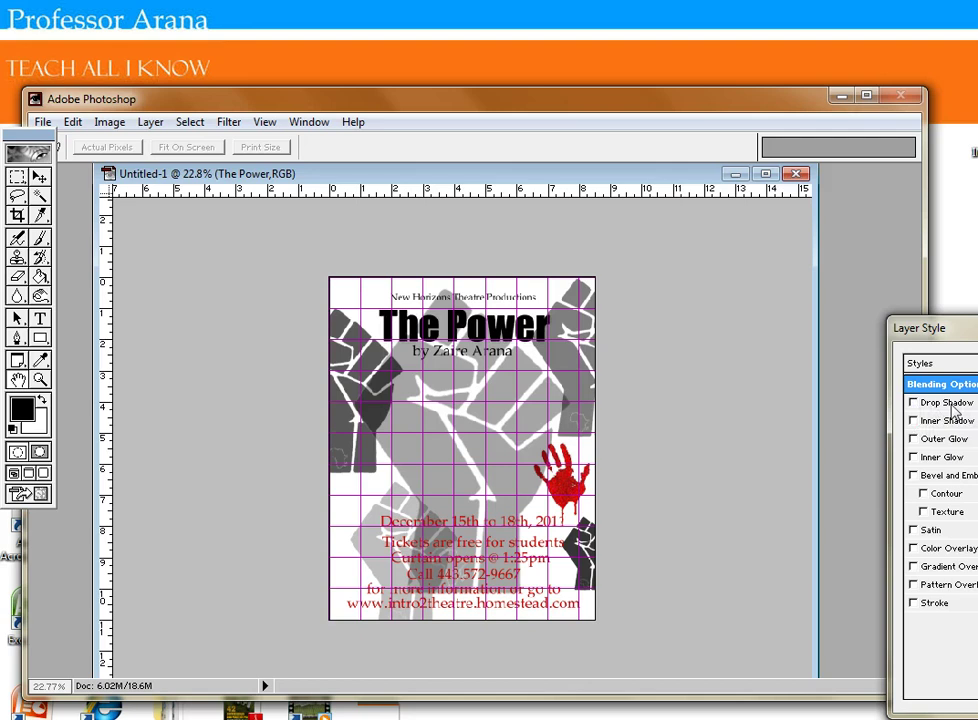
{"action": "left_click", "coordinate": [925, 403]}
{"action": "left_click", "coordinate": [937, 602]}
{"action": "left_click", "coordinate": [913, 403]}
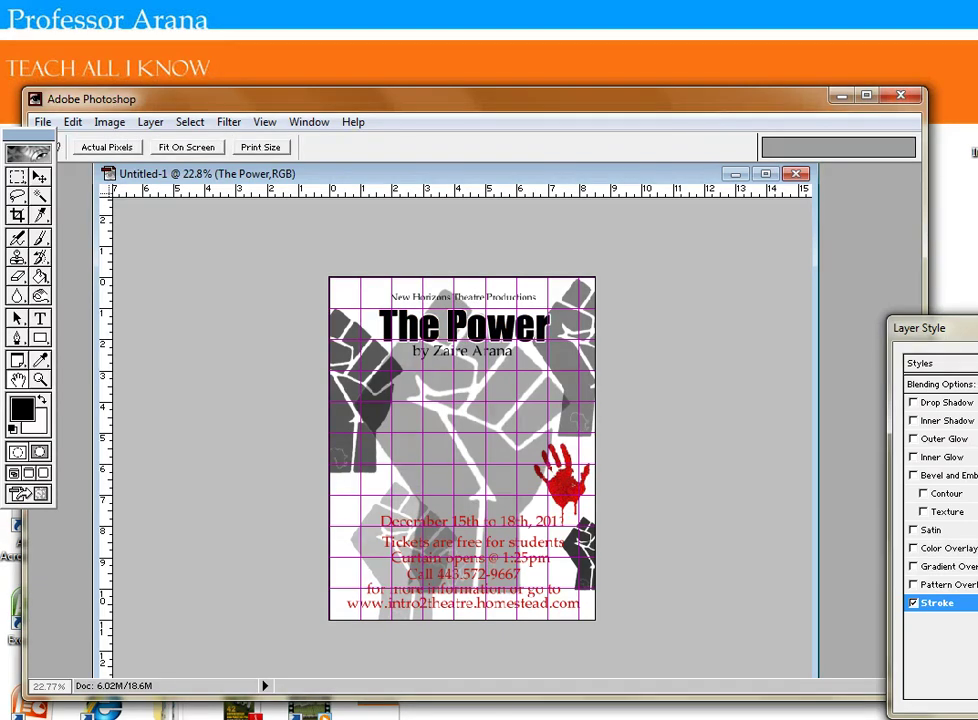
{"action": "key", "text": "Return"}
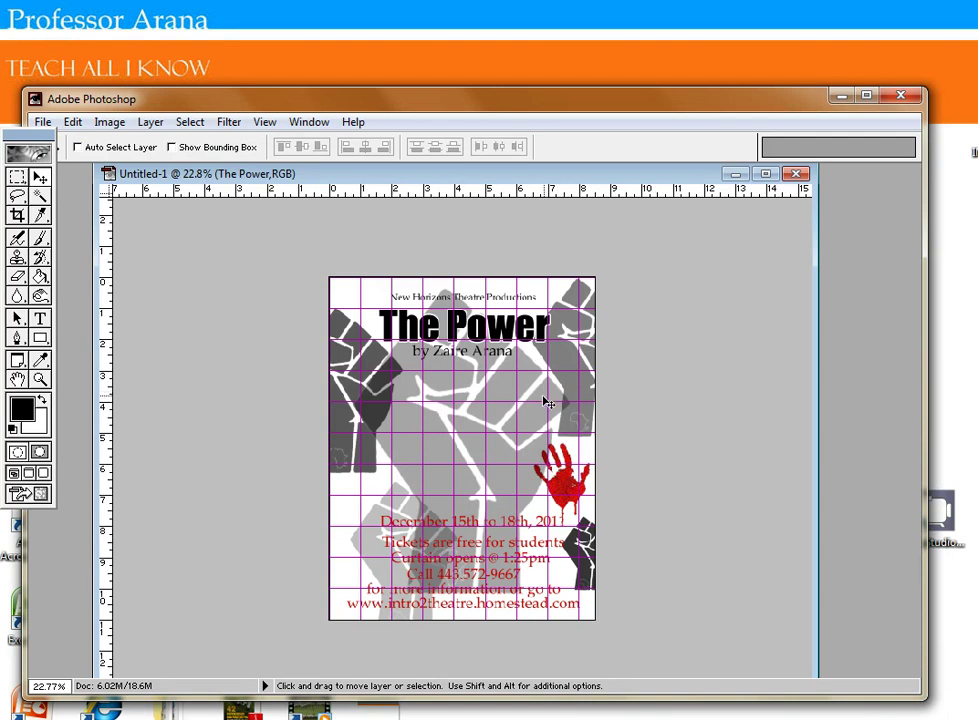